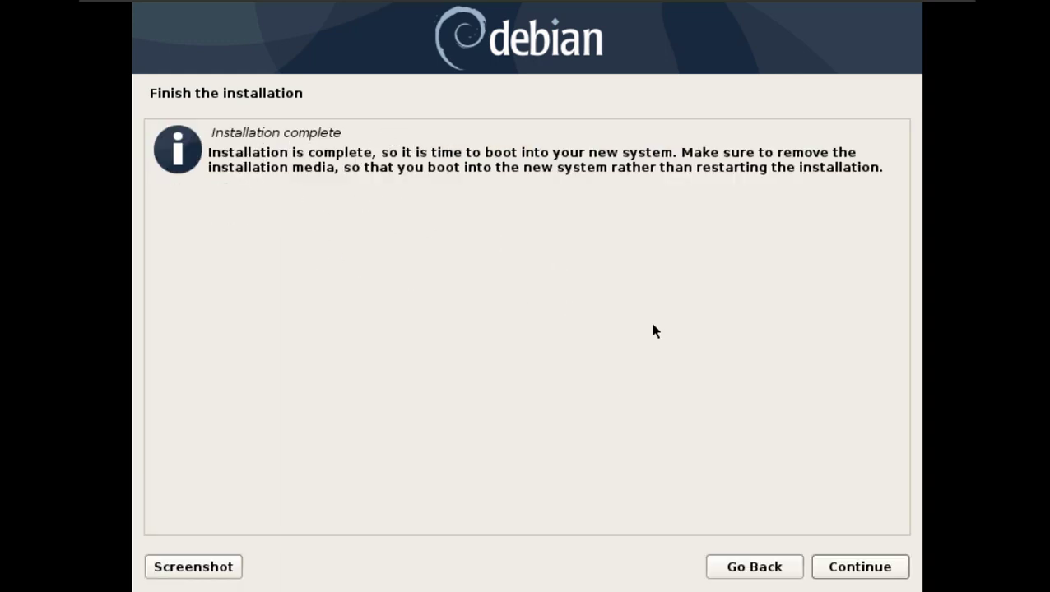
- Confirm the 'Installation complete' screen so the VM reboots into the new Debian system
{"action": "left_click", "coordinate": [848, 566]}
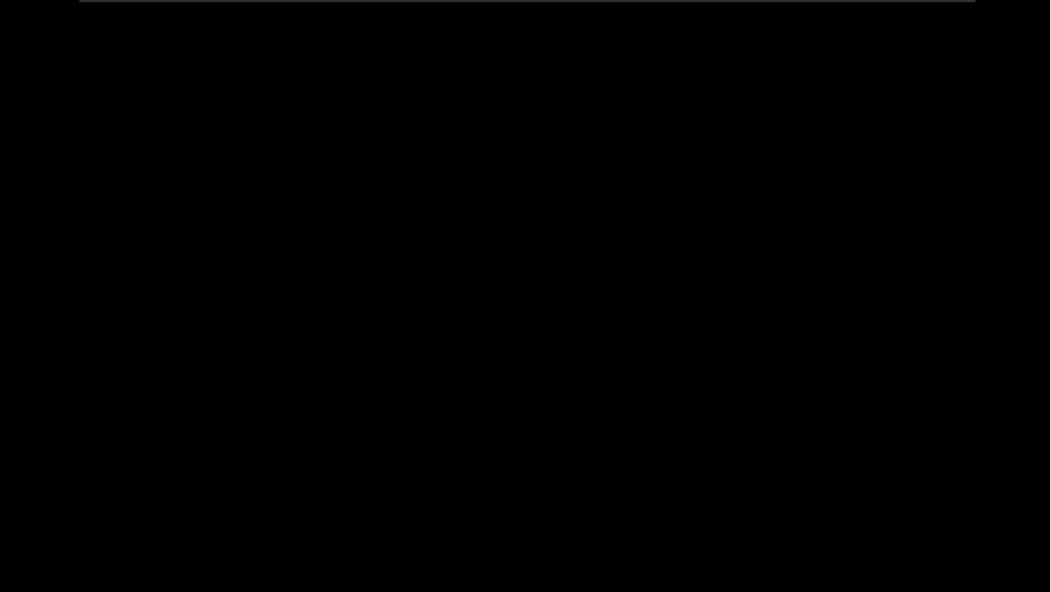
- Halt the GRUB countdown and boot the Debian GNU/Linux entry
{"action": "key", "text": "Down"}
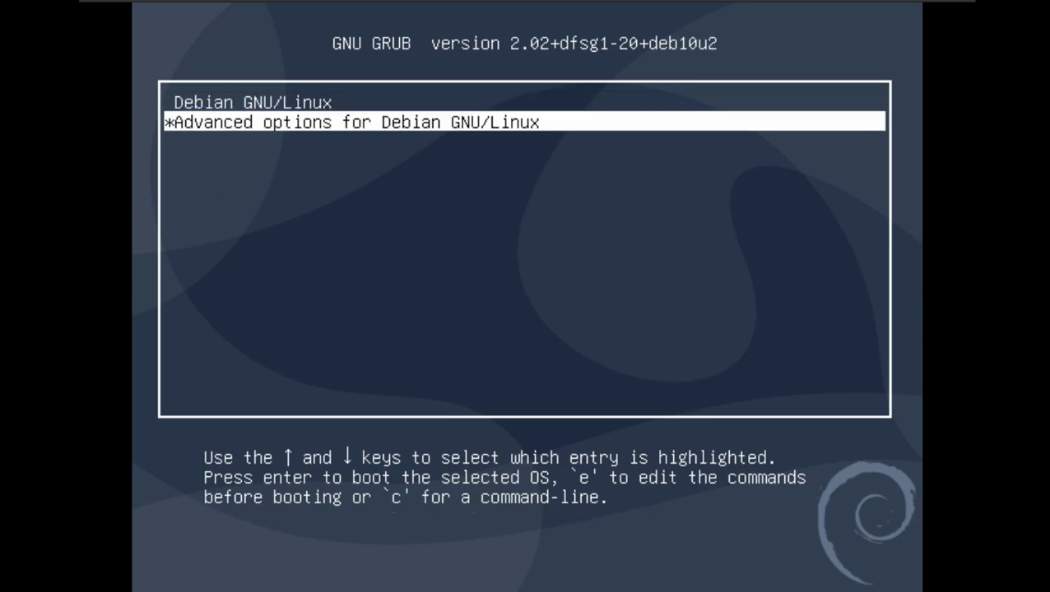
{"action": "key", "text": "Up"}
{"action": "key", "text": "Return"}
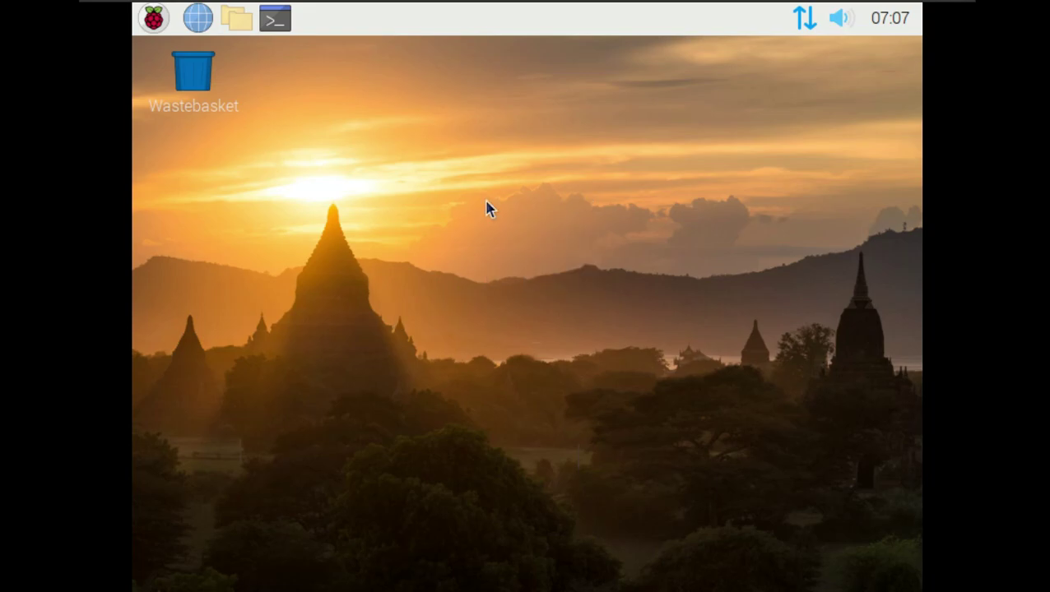
- Launch Screen Configuration from the Raspberry menu's Preferences submenu
{"action": "right_click", "coordinate": [387, 159]}
{"action": "left_click", "coordinate": [296, 165]}
{"action": "left_click", "coordinate": [154, 18]}
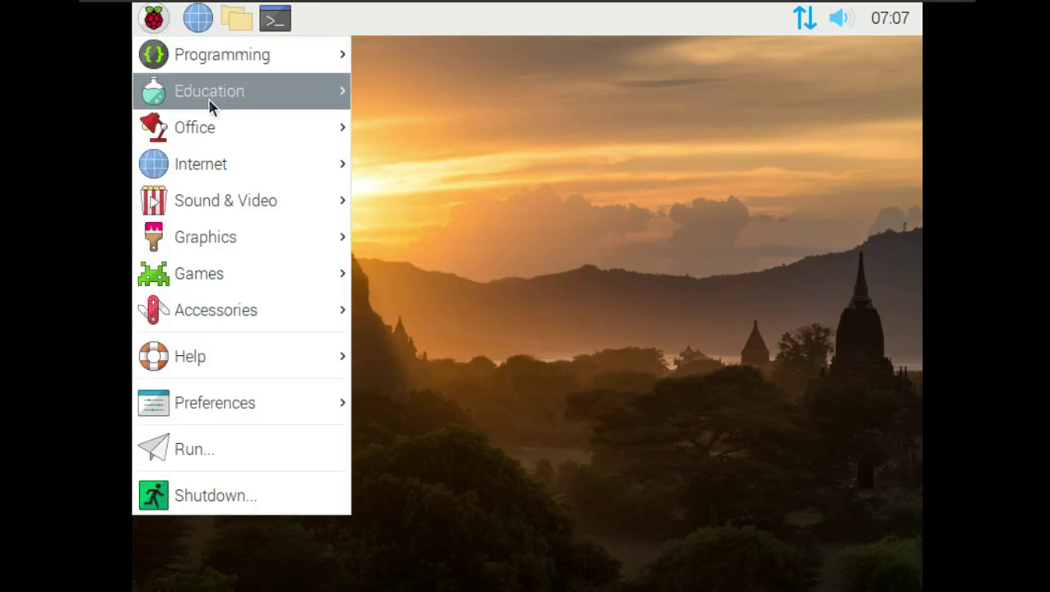
{"action": "mouse_move", "coordinate": [233, 72]}
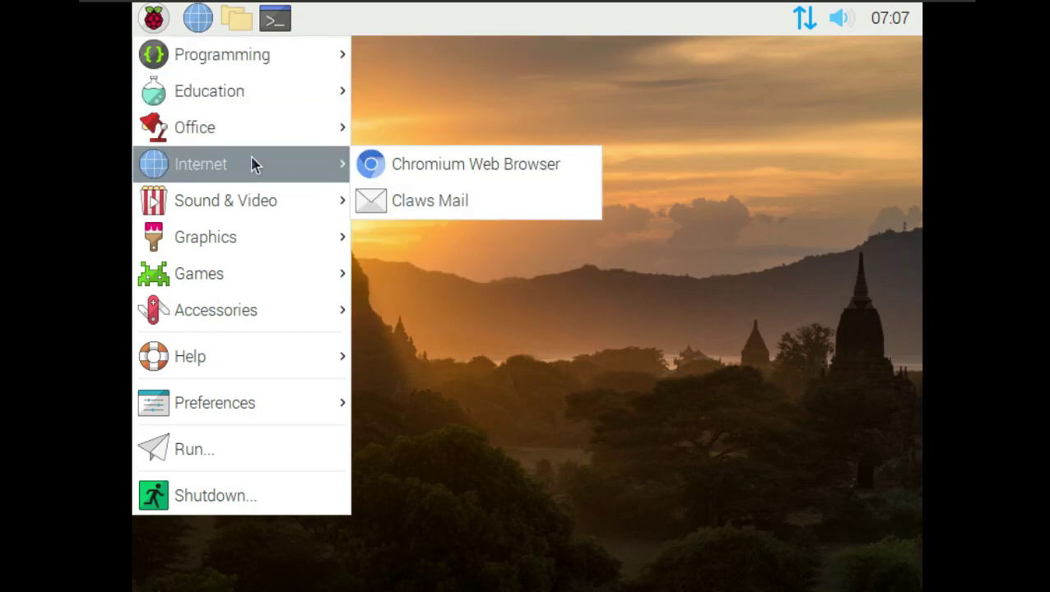
{"action": "mouse_move", "coordinate": [257, 206]}
{"action": "mouse_move", "coordinate": [271, 305]}
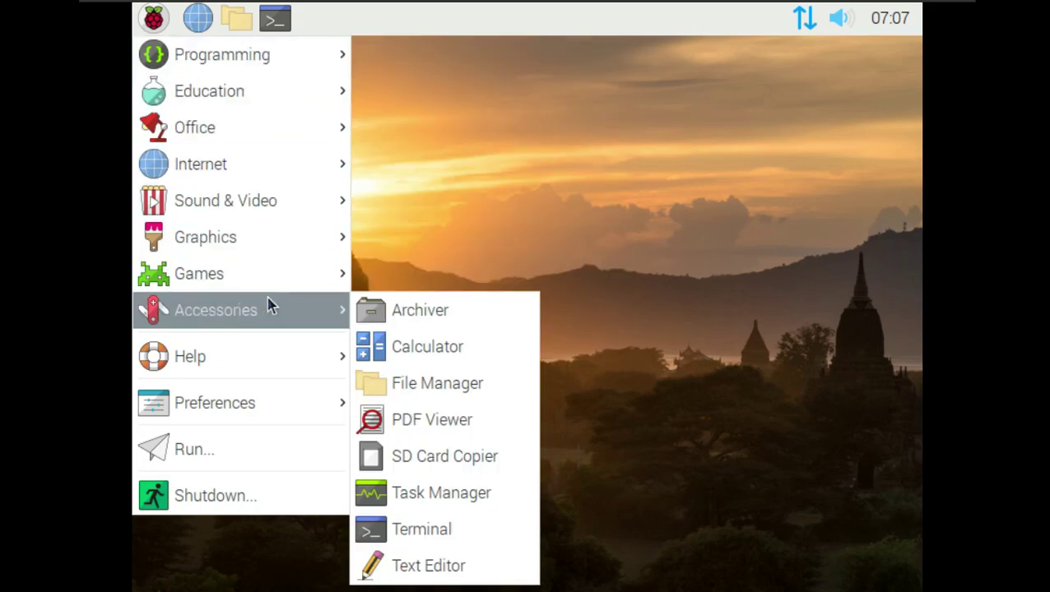
{"action": "mouse_move", "coordinate": [274, 403]}
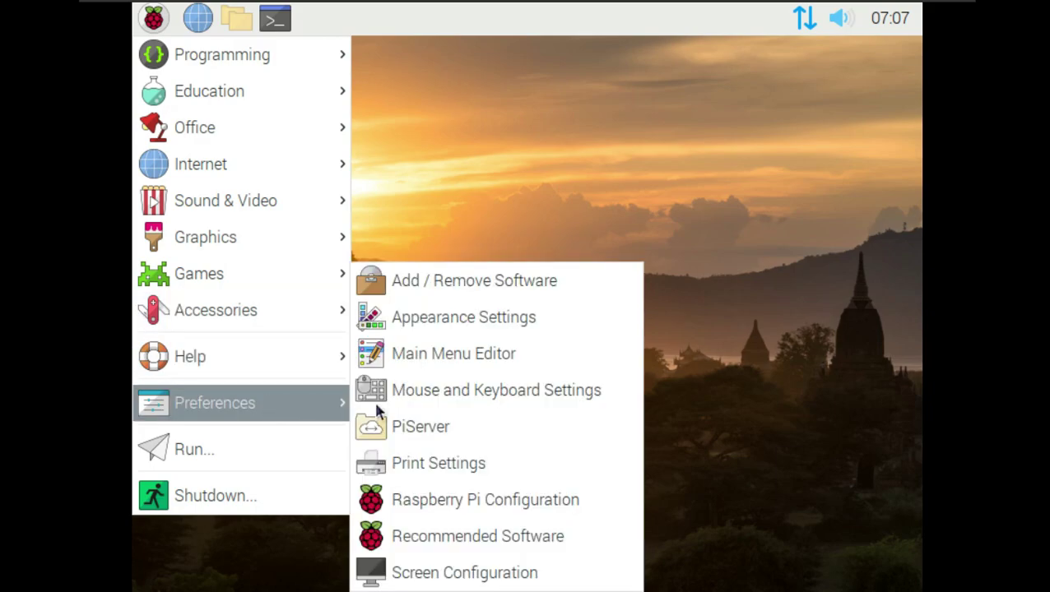
{"action": "left_click", "coordinate": [496, 572]}
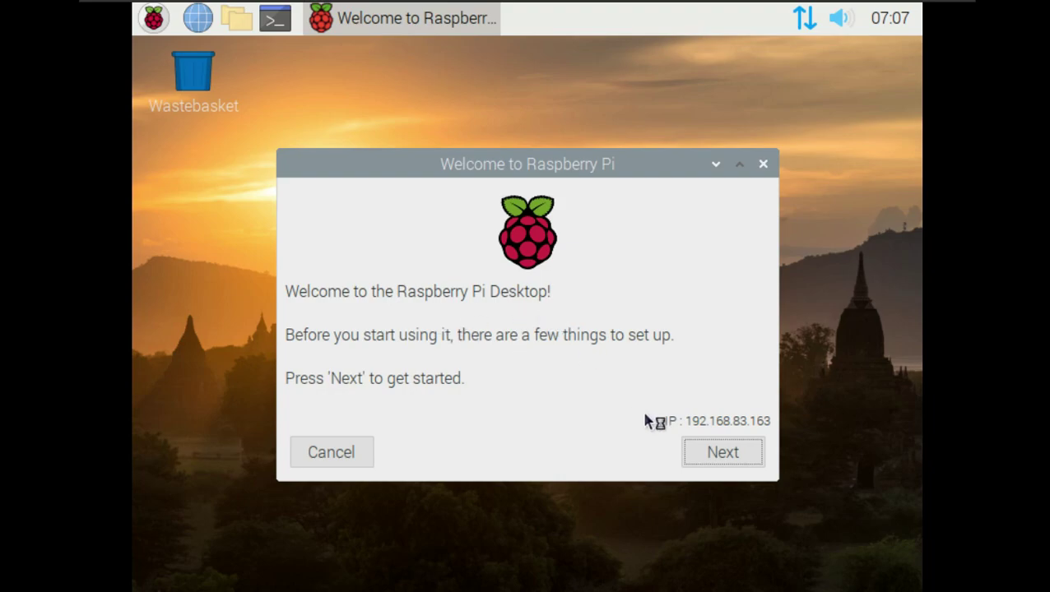
- Start the welcome wizard and keep British English as the language on Set Country
{"action": "left_click", "coordinate": [722, 452]}
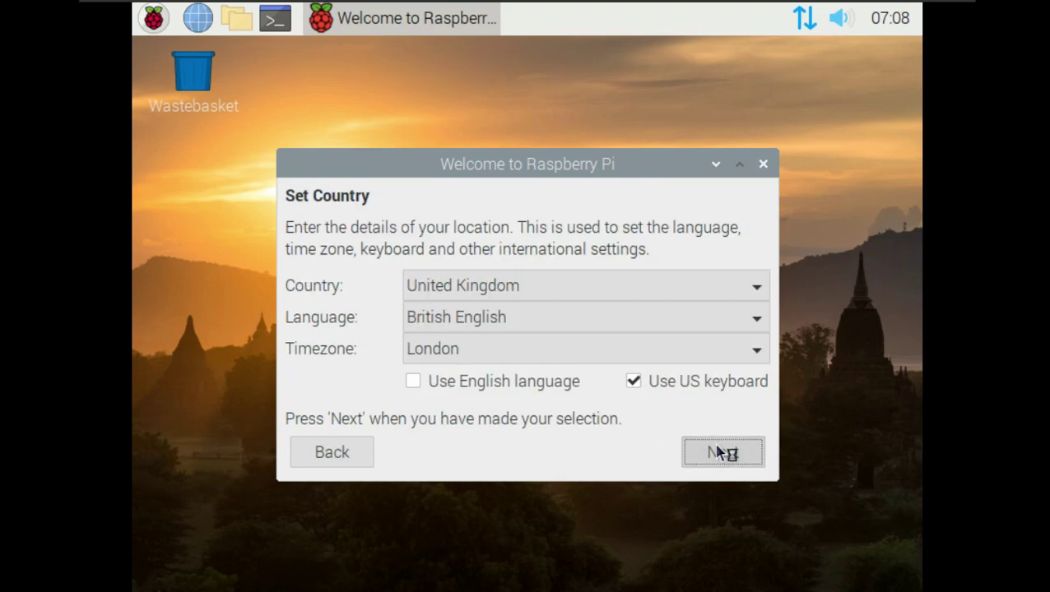
{"action": "left_click", "coordinate": [474, 319]}
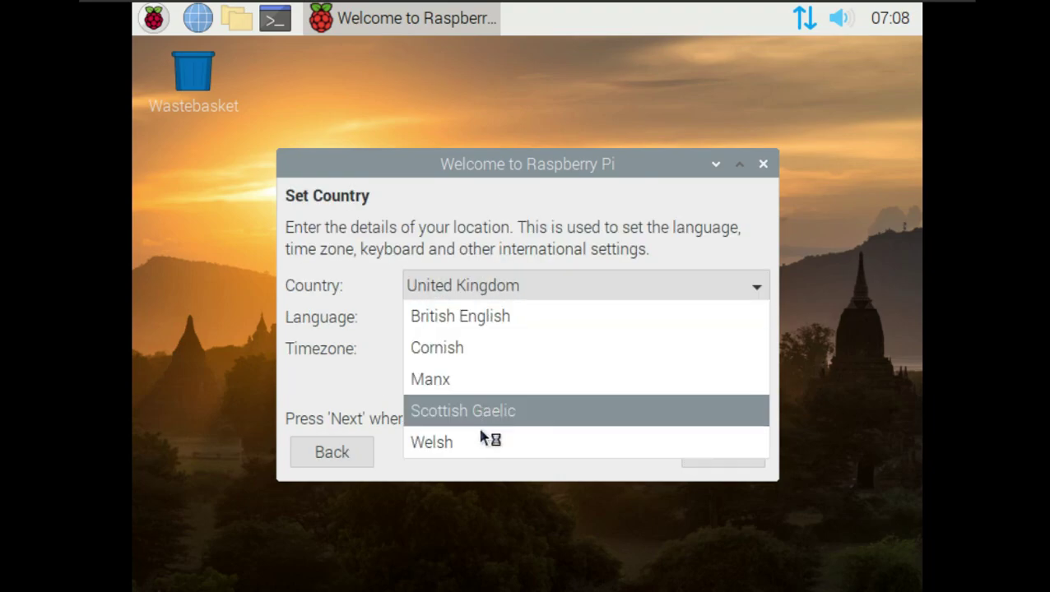
{"action": "left_click", "coordinate": [480, 328]}
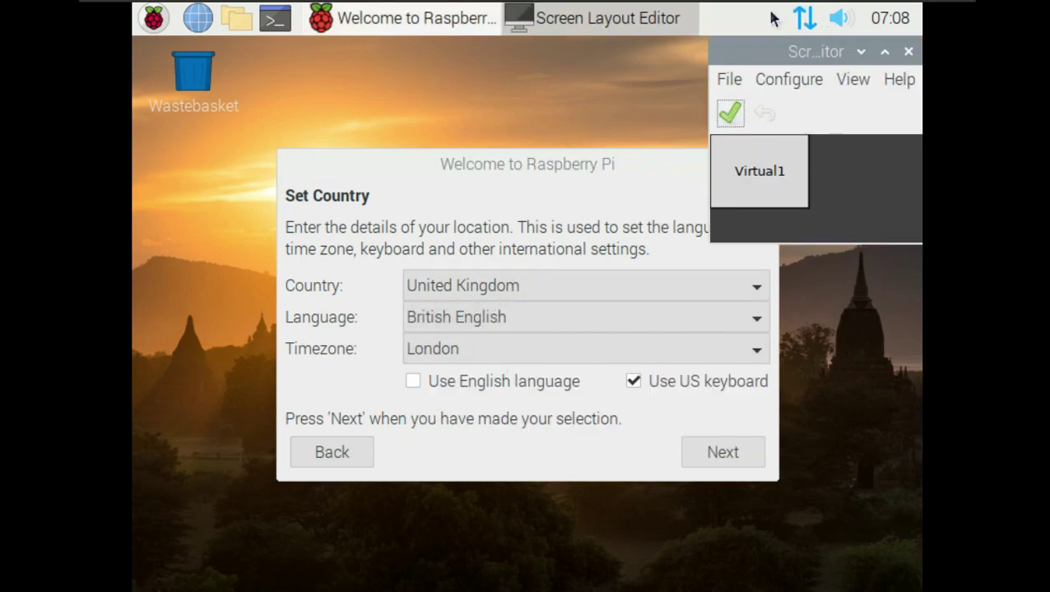
- Choose 1360x768 as the Virtual1 resolution in Screen Layout Editor
{"action": "left_click_drag", "start_coordinate": [733, 52], "coordinate": [445, 117]}
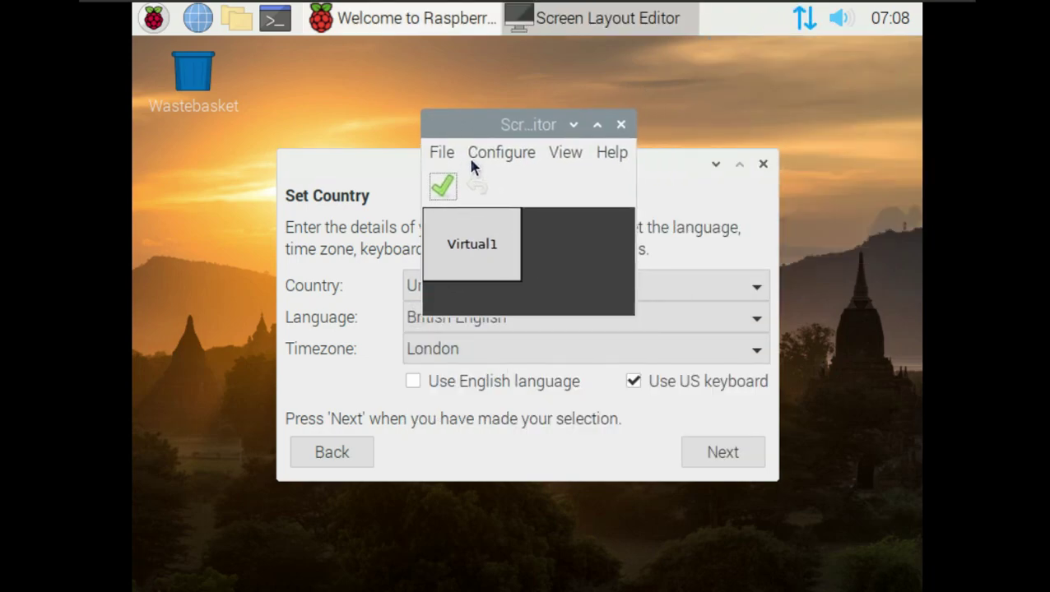
{"action": "left_click", "coordinate": [565, 154]}
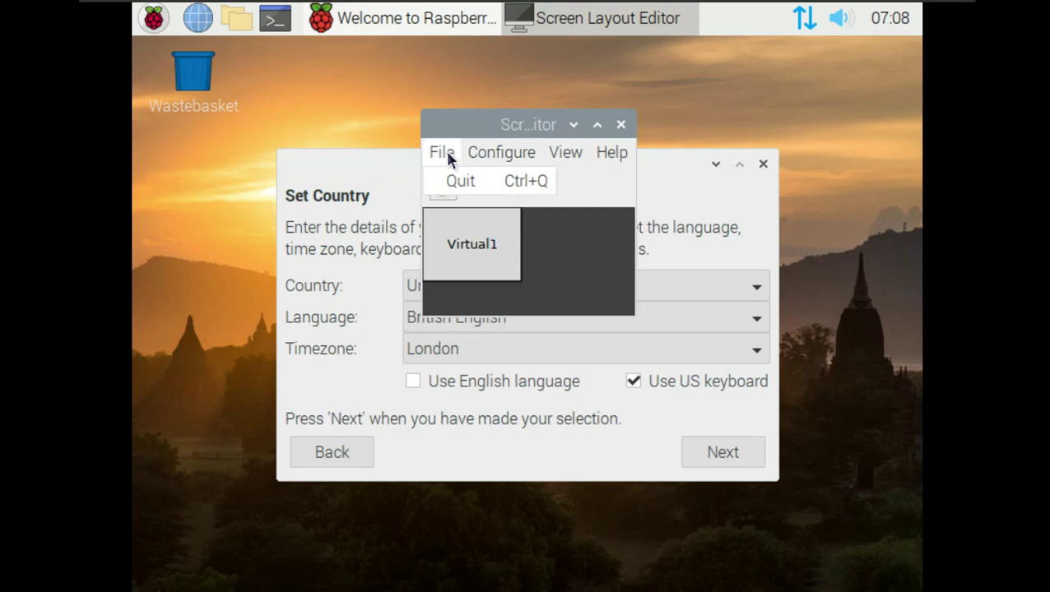
{"action": "mouse_move", "coordinate": [502, 152]}
{"action": "mouse_move", "coordinate": [687, 247]}
{"action": "mouse_move", "coordinate": [736, 246]}
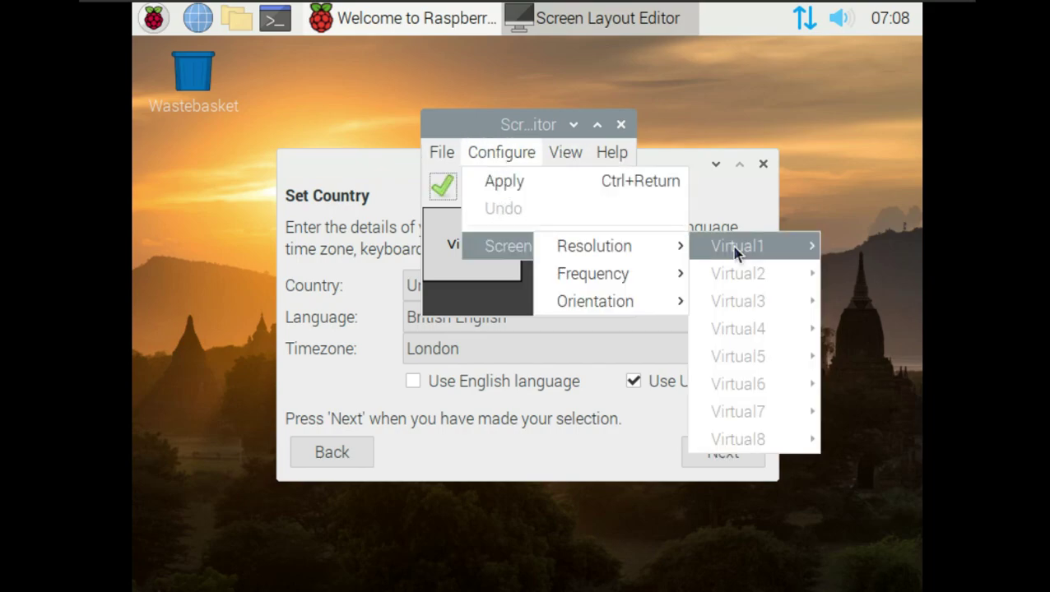
{"action": "mouse_move", "coordinate": [592, 250]}
{"action": "left_click", "coordinate": [486, 439]}
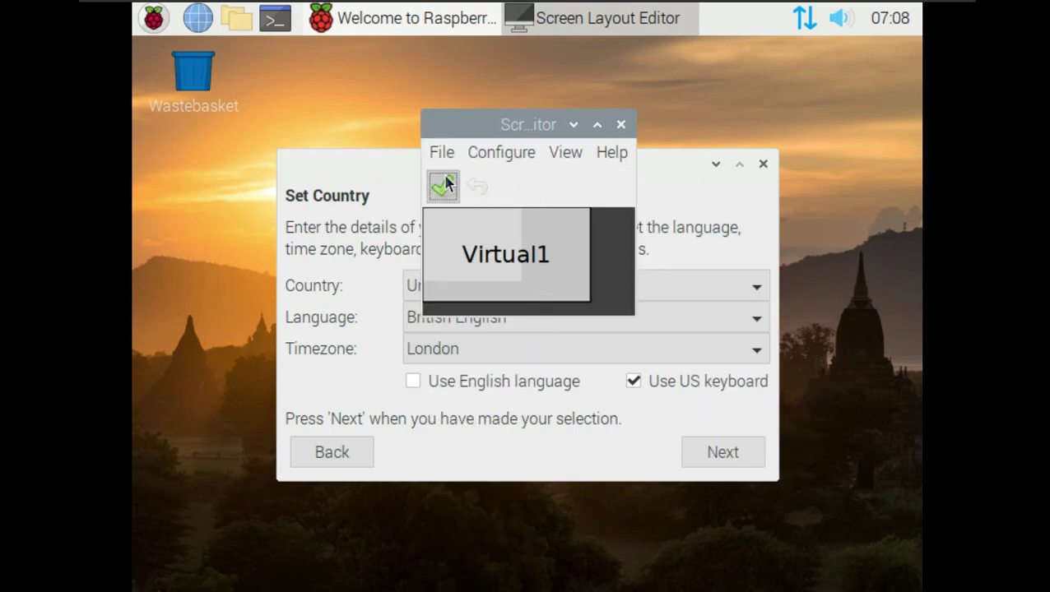
- Apply the 1360x768 resolution, acknowledge the confirmation, and quit the editor
{"action": "left_click", "coordinate": [441, 184]}
{"action": "left_click", "coordinate": [442, 213]}
{"action": "left_click_drag", "start_coordinate": [353, 103], "coordinate": [638, 178]}
{"action": "left_click", "coordinate": [669, 172]}
{"action": "mouse_move", "coordinate": [635, 14]}
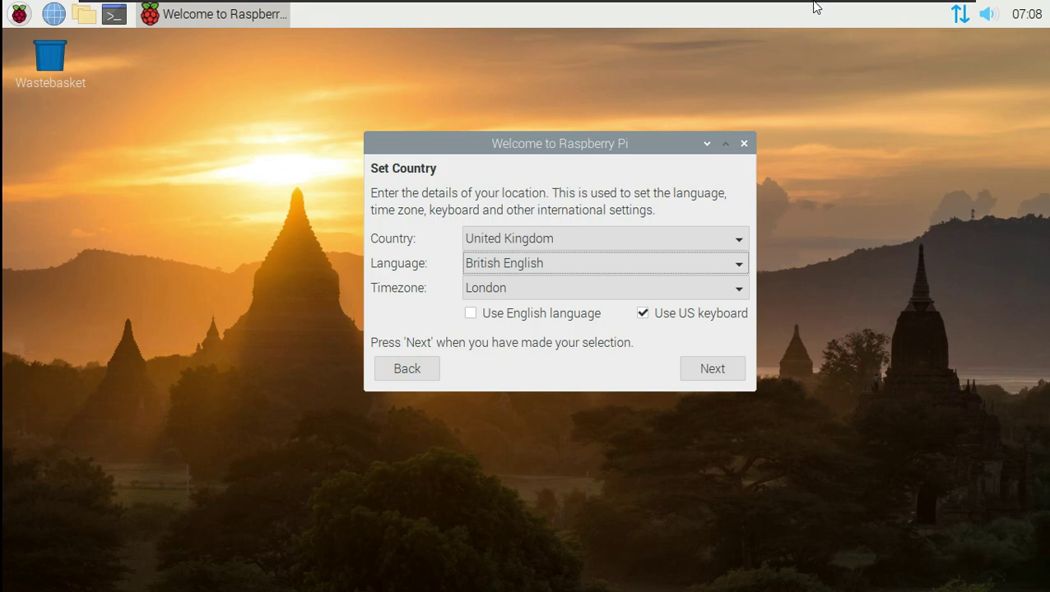
- Set country United States, American English, Los Angeles with English language, and continue
{"action": "left_click", "coordinate": [647, 10]}
{"action": "left_click", "coordinate": [674, 31]}
{"action": "left_click", "coordinate": [547, 238]}
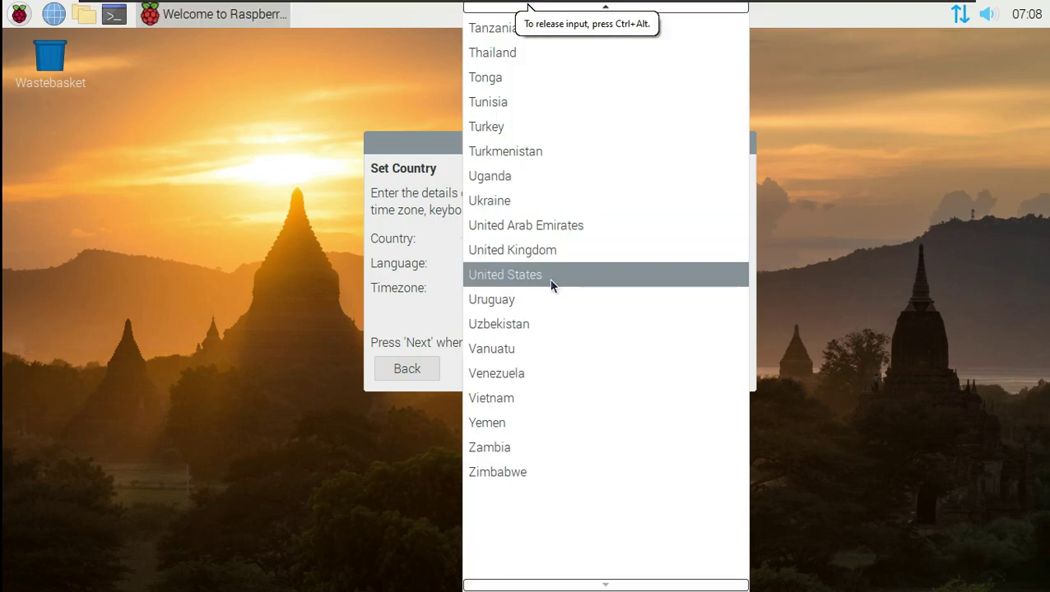
{"action": "left_click", "coordinate": [552, 276]}
{"action": "left_click", "coordinate": [557, 263]}
{"action": "left_click", "coordinate": [406, 316]}
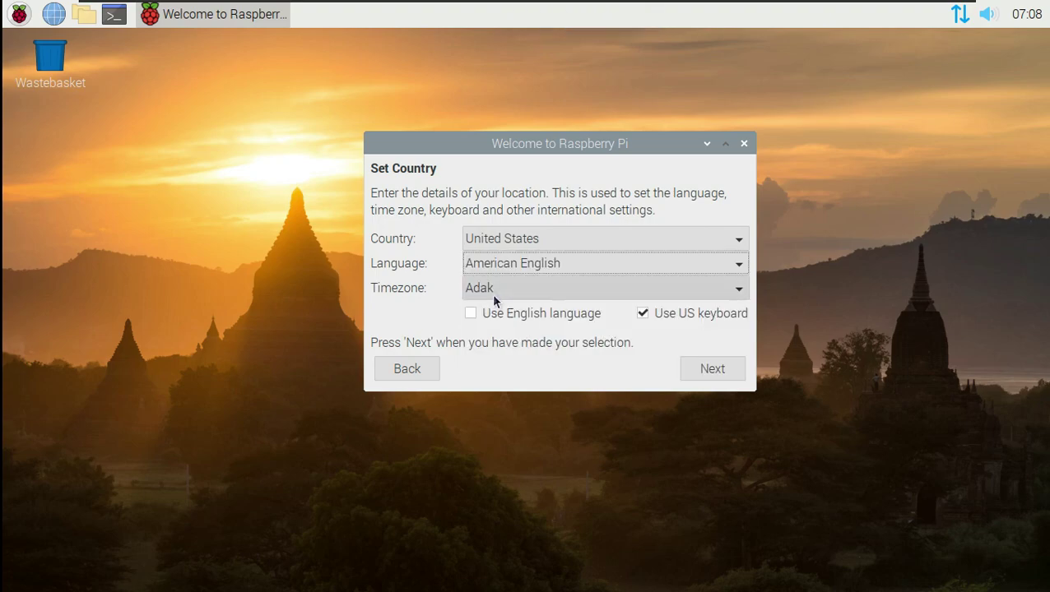
{"action": "left_click", "coordinate": [493, 298]}
{"action": "left_click", "coordinate": [537, 535]}
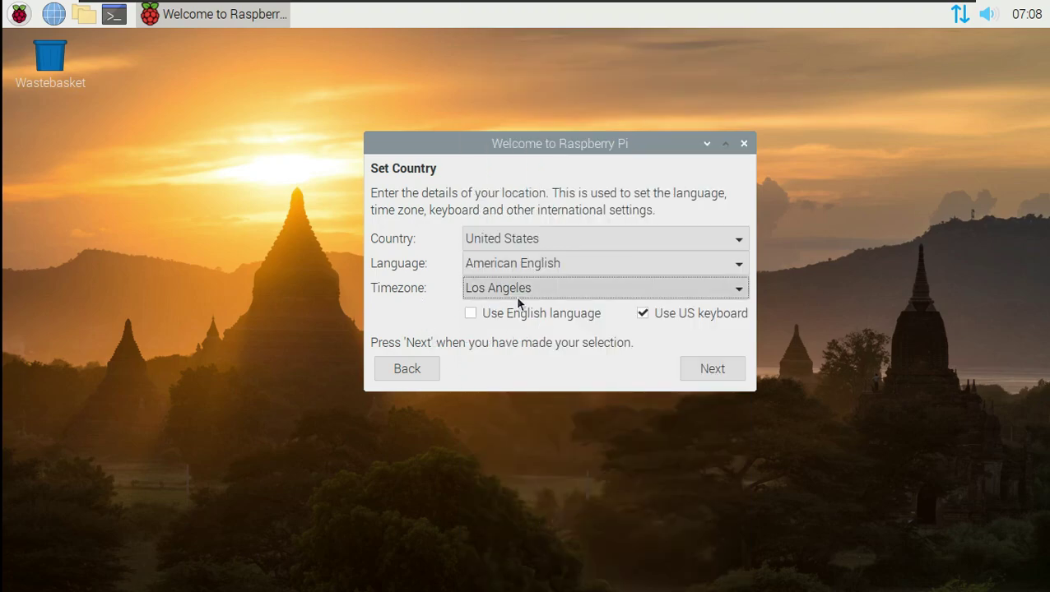
{"action": "left_click", "coordinate": [530, 324]}
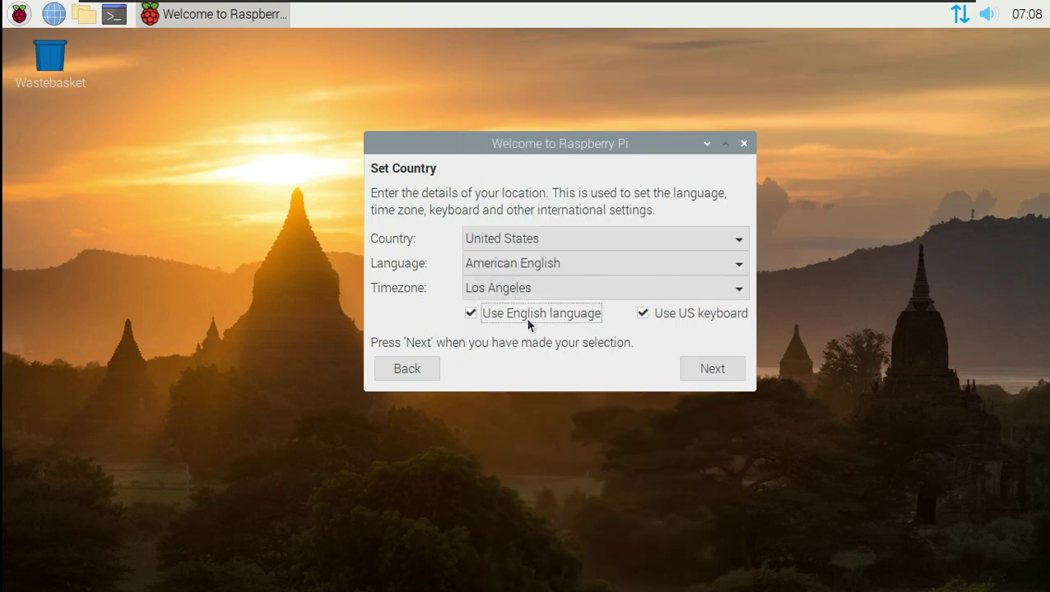
{"action": "left_click", "coordinate": [702, 369]}
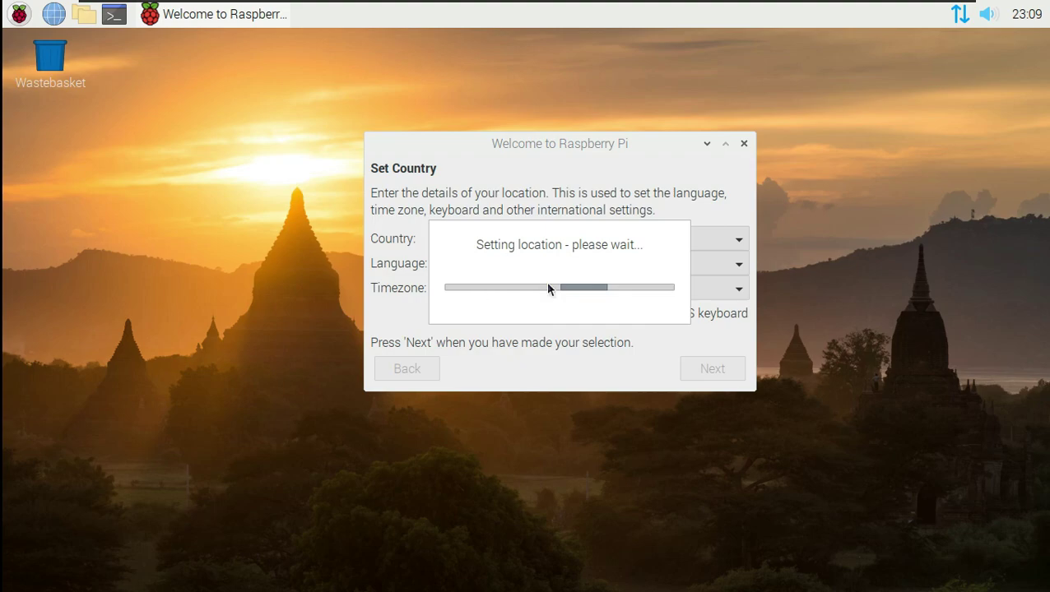
- Launch Task Manager from the Accessories menu and move it toward the centre
{"action": "left_click", "coordinate": [18, 13]}
{"action": "mouse_move", "coordinate": [110, 311]}
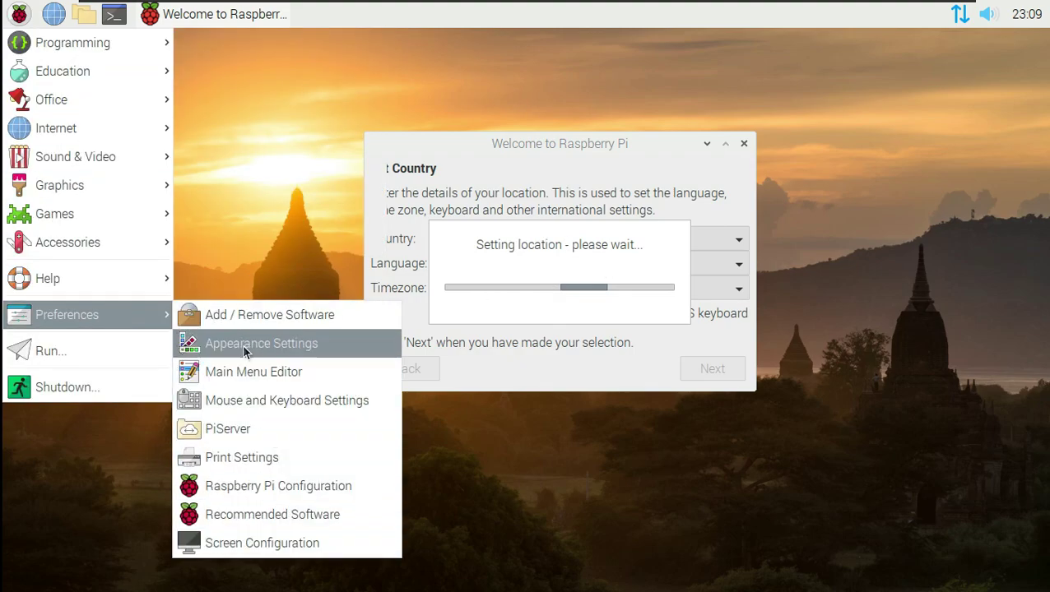
{"action": "mouse_move", "coordinate": [91, 260]}
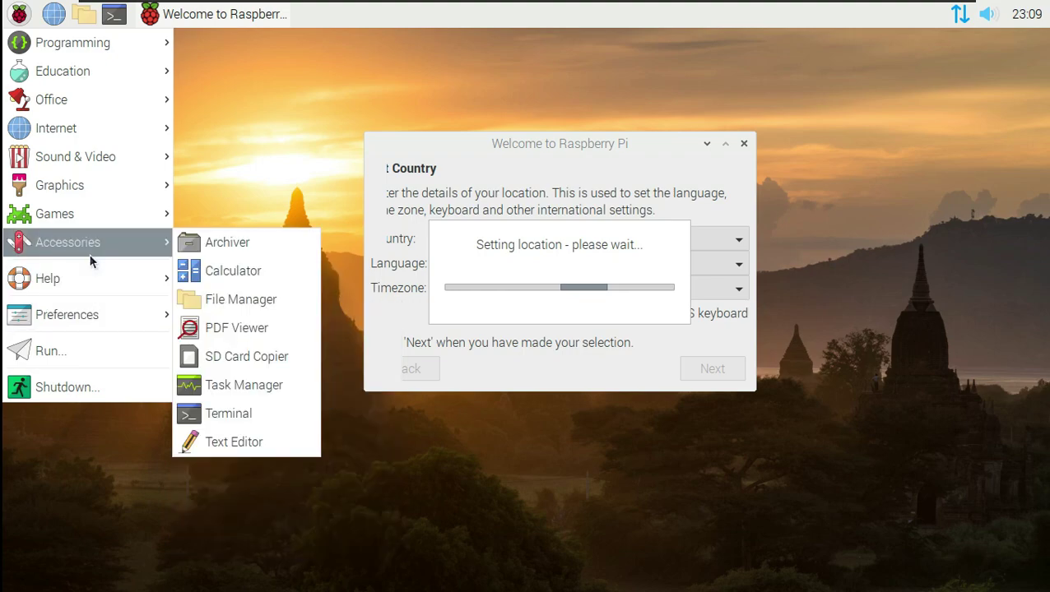
{"action": "left_click", "coordinate": [244, 385]}
{"action": "left_click_drag", "start_coordinate": [206, 274], "coordinate": [459, 139]}
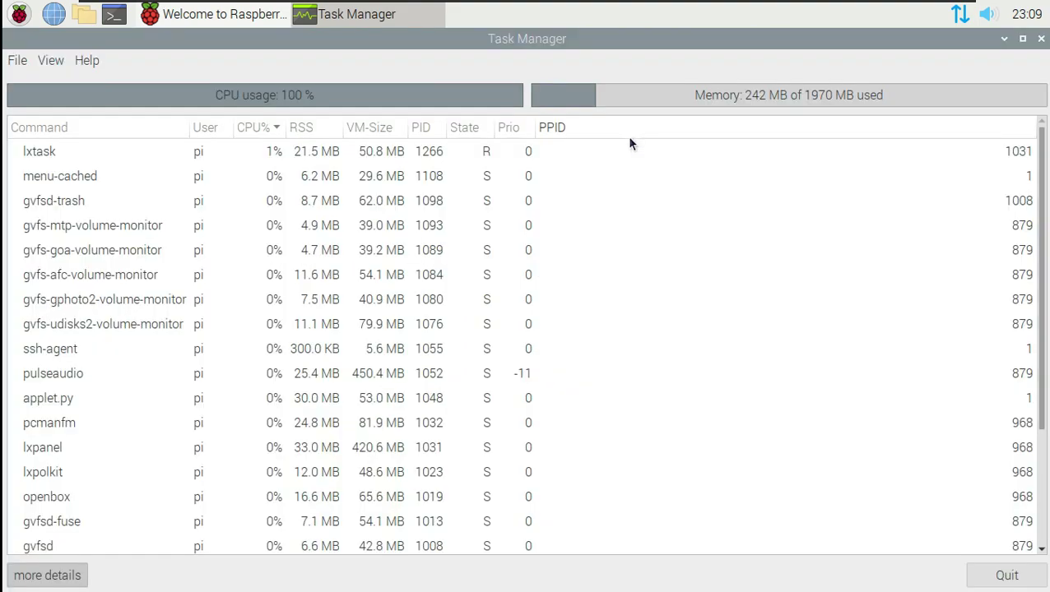
- Maximise Task Manager, then set and confirm a new wizard password and advance to updates
{"action": "left_click", "coordinate": [630, 134]}
{"action": "left_click", "coordinate": [18, 62]}
{"action": "left_click", "coordinate": [655, 256]}
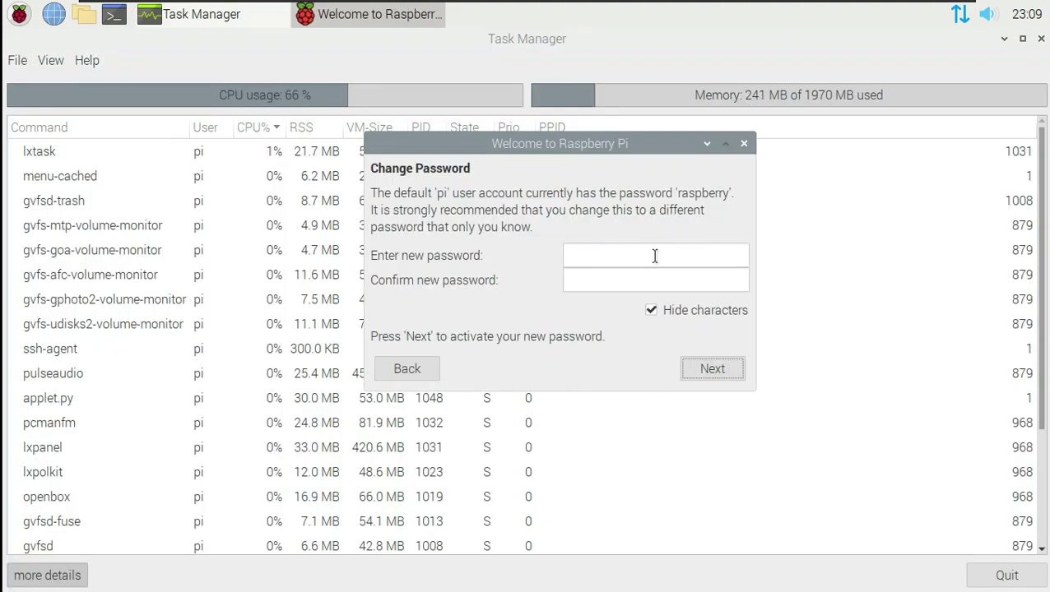
{"action": "type", "text": "12345"}
{"action": "left_click", "coordinate": [640, 272]}
{"action": "type", "text": "12345"}
{"action": "left_click", "coordinate": [680, 313]}
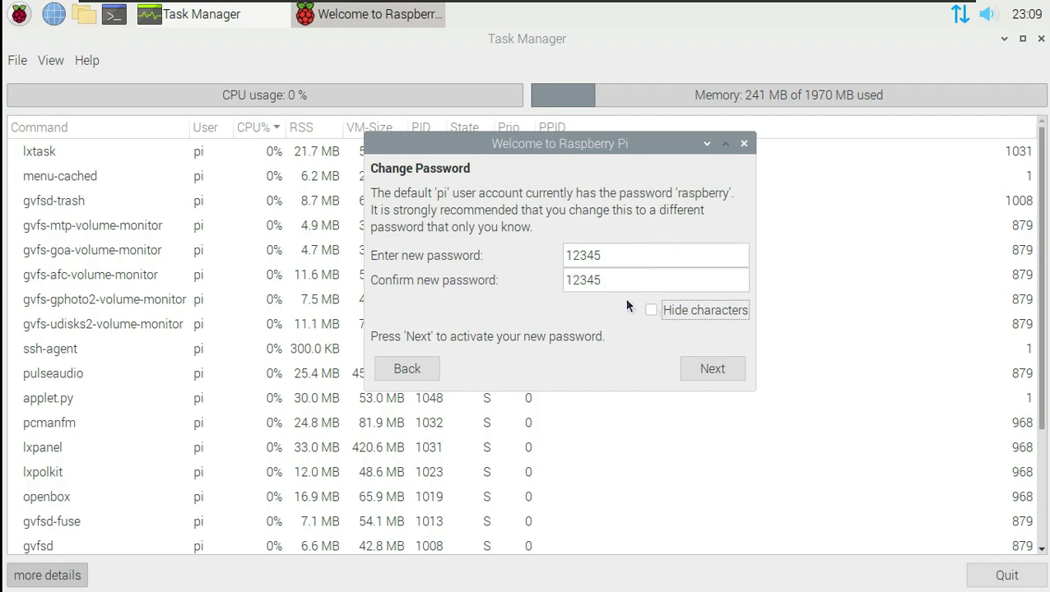
{"action": "left_click", "coordinate": [712, 369]}
{"action": "left_click", "coordinate": [710, 368]}
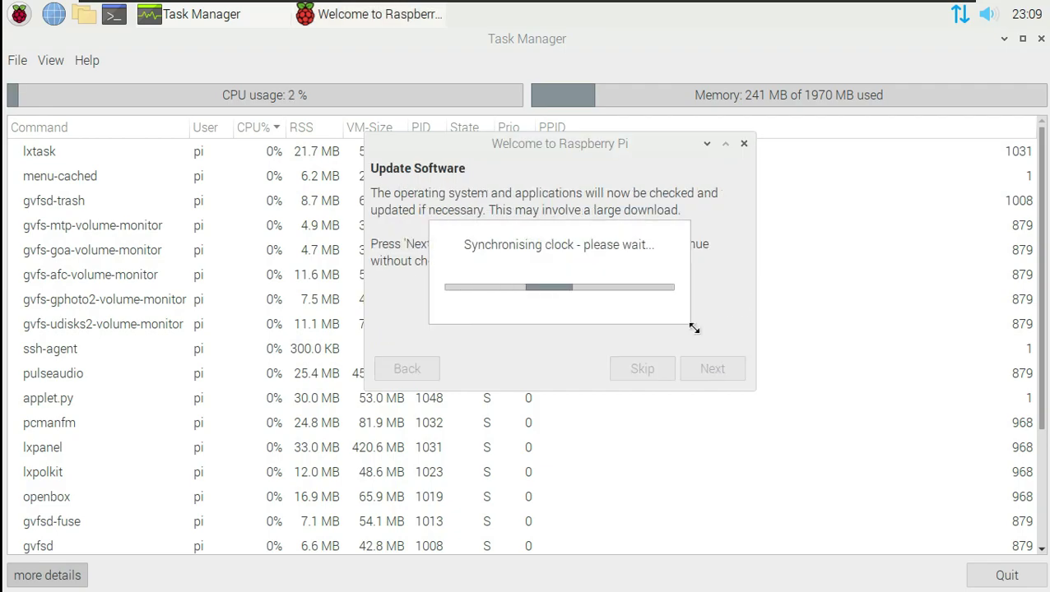
- View Task Manager's About information, then close Task Manager
{"action": "left_click", "coordinate": [645, 49]}
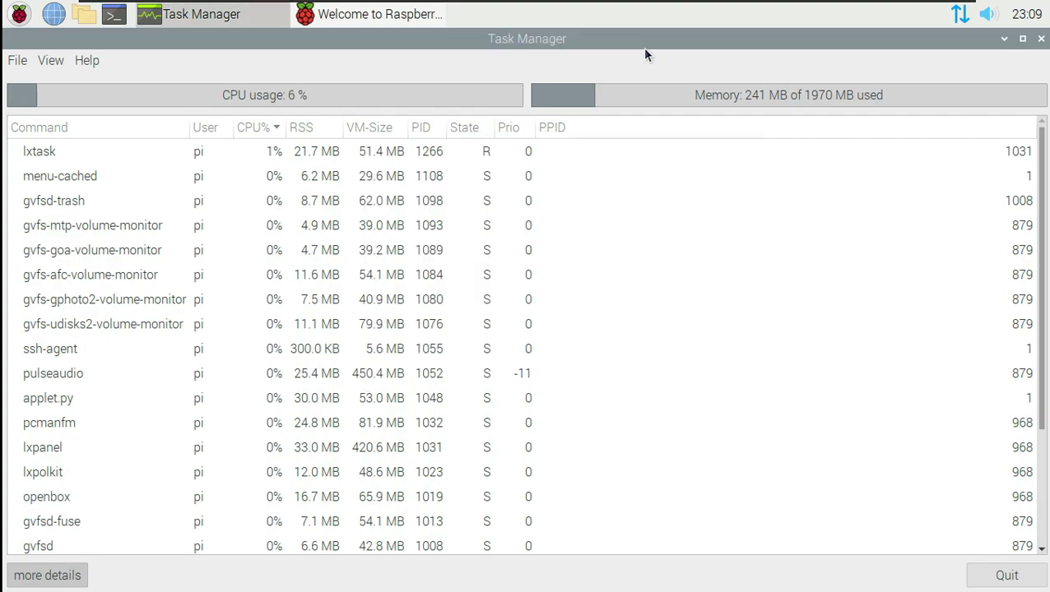
{"action": "left_click", "coordinate": [82, 61]}
{"action": "left_click", "coordinate": [106, 79]}
{"action": "left_click", "coordinate": [607, 395]}
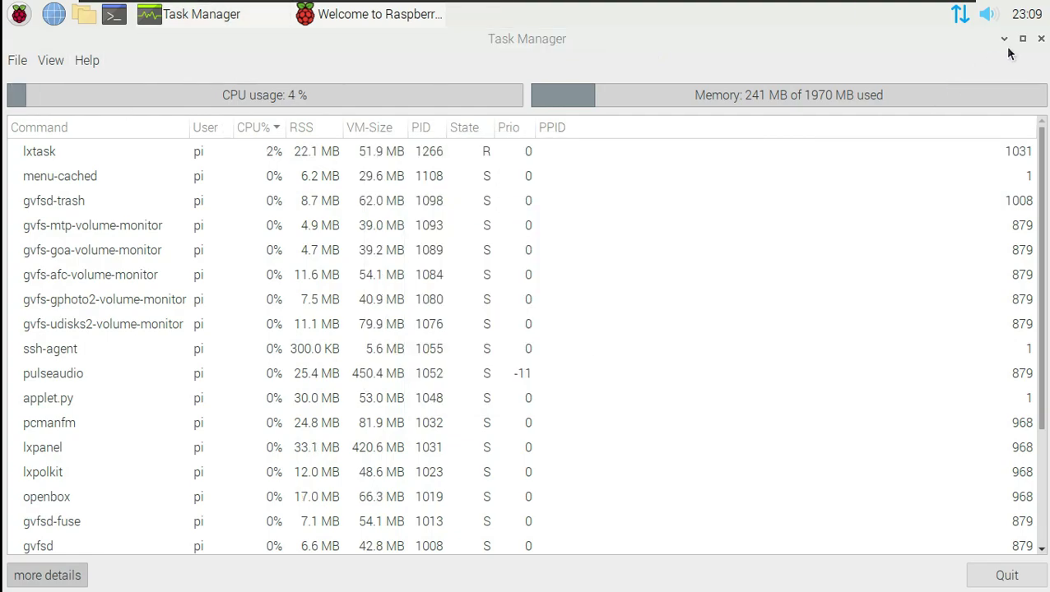
{"action": "left_click", "coordinate": [1040, 38]}
- Check the calendar, volume and network popups, then start a new terminal
{"action": "left_click", "coordinate": [1022, 18]}
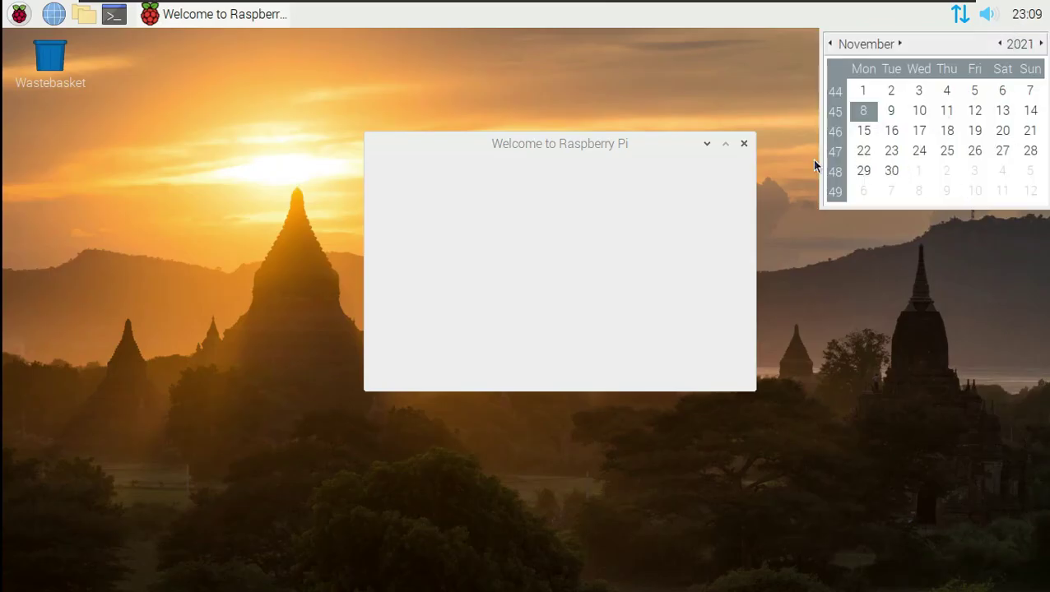
{"action": "left_click", "coordinate": [961, 279]}
{"action": "left_click", "coordinate": [991, 18]}
{"action": "left_click", "coordinate": [945, 127]}
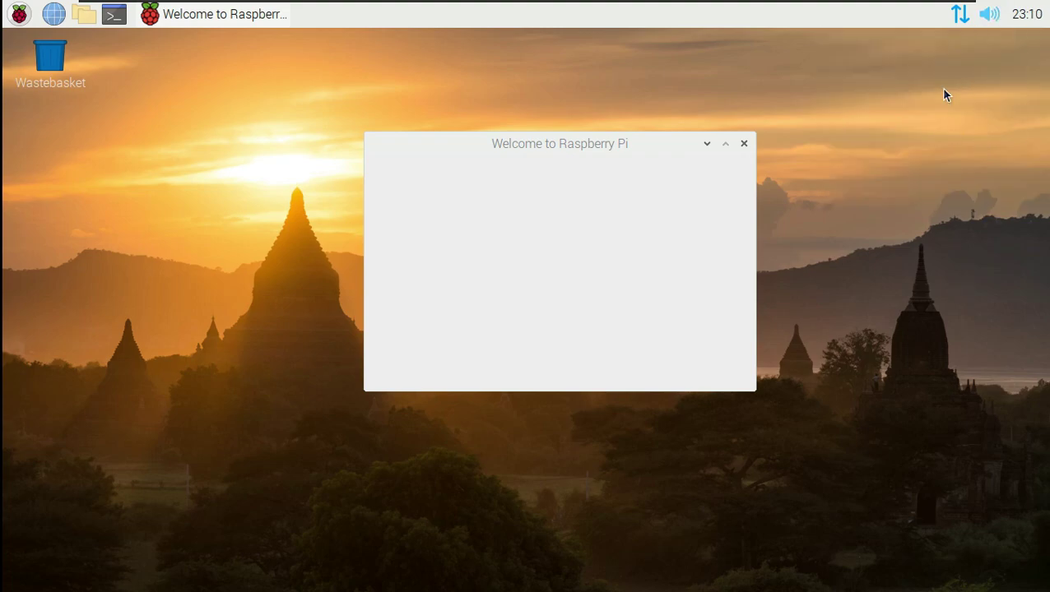
{"action": "left_click", "coordinate": [959, 14]}
{"action": "left_click", "coordinate": [936, 157]}
{"action": "left_click", "coordinate": [114, 14]}
- Maximise the terminal and run uname, uname -a, uname -i and uname -o
{"action": "left_click", "coordinate": [478, 260]}
{"action": "type", "text": "uname"}
{"action": "key", "text": "Return"}
{"action": "type", "text": "uname -a"}
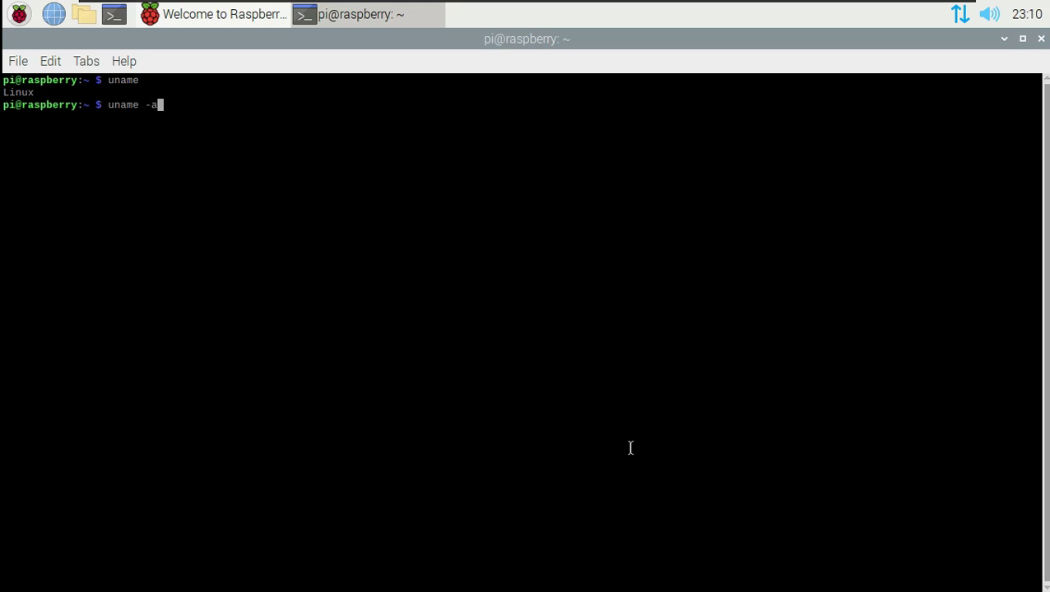
{"action": "key", "text": "Return"}
{"action": "type", "text": "un"}
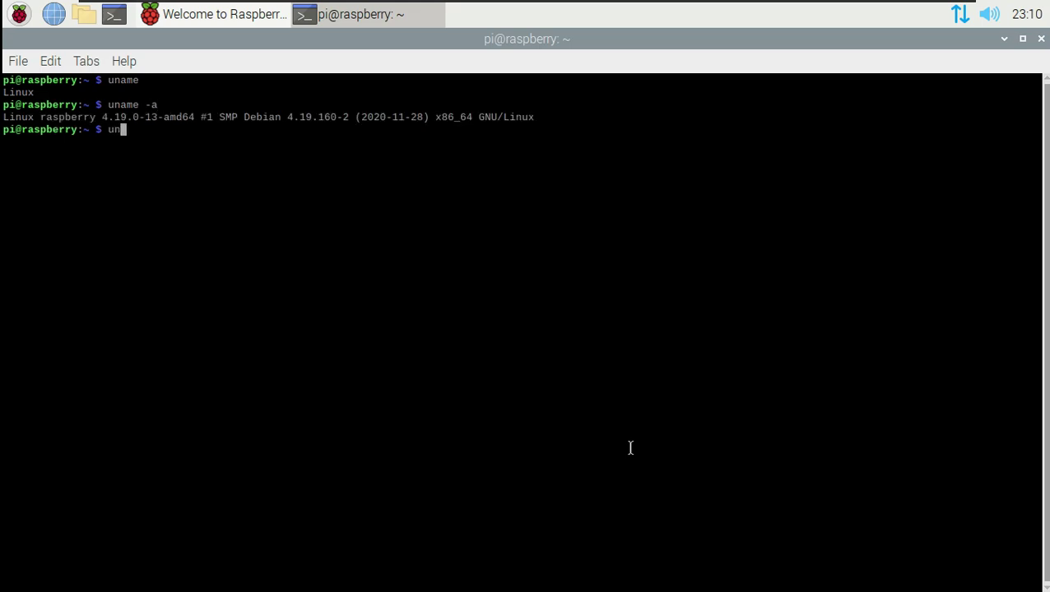
{"action": "type", "text": "ame -i"}
{"action": "key", "text": "Return"}
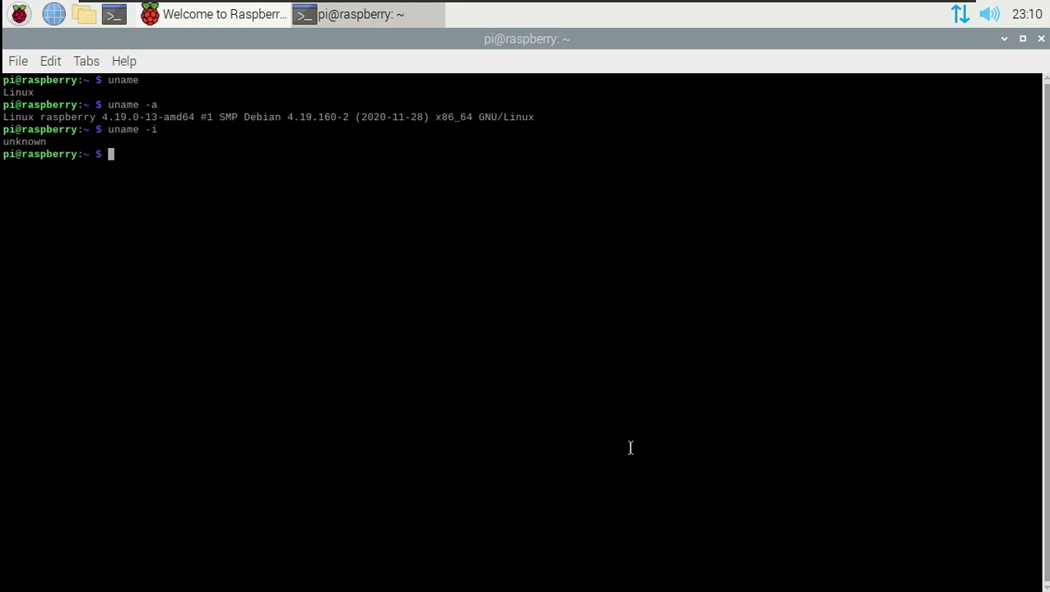
{"action": "type", "text": "uname -o"}
{"action": "key", "text": "Return"}
- Run uname -n, -s, -v and -r, then type exit and select the output
{"action": "type", "text": "uname -n"}
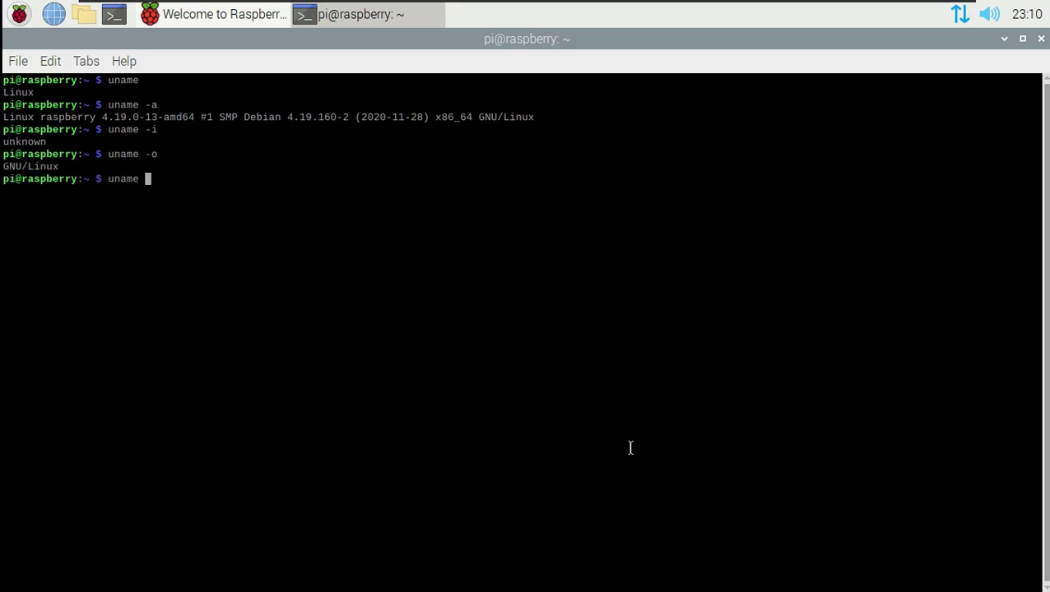
{"action": "key", "text": "Return"}
{"action": "type", "text": "uname -s"}
{"action": "key", "text": "Return"}
{"action": "type", "text": "uname -v"}
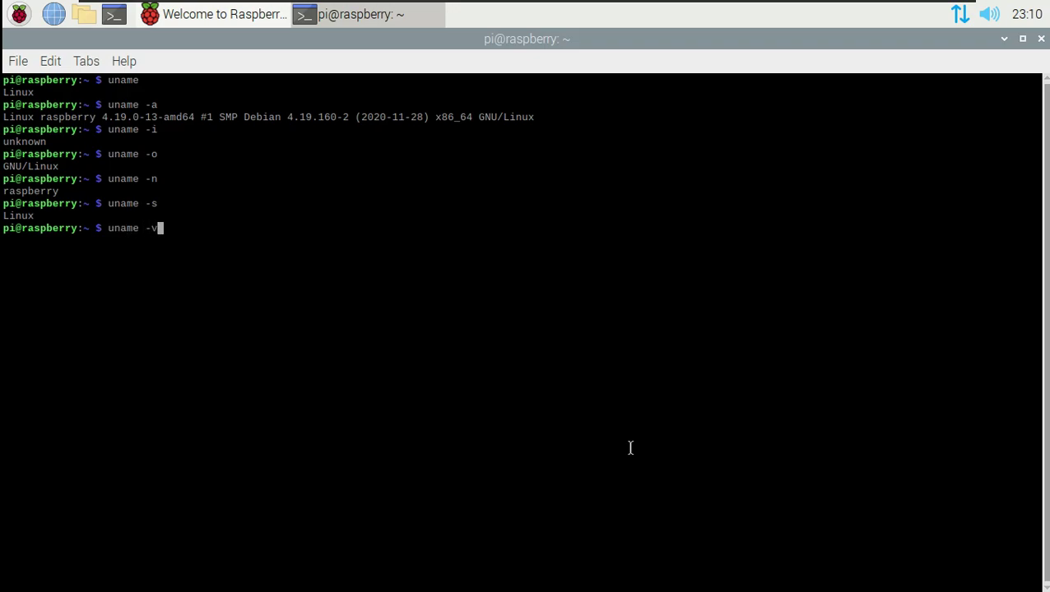
{"action": "key", "text": "Return"}
{"action": "type", "text": "uname -r"}
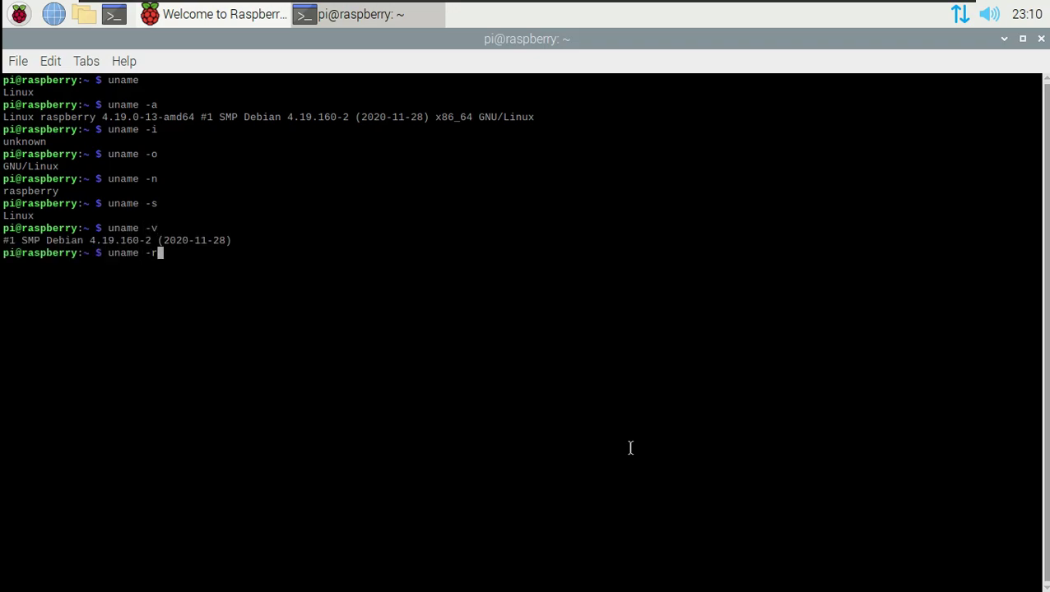
{"action": "key", "text": "Return"}
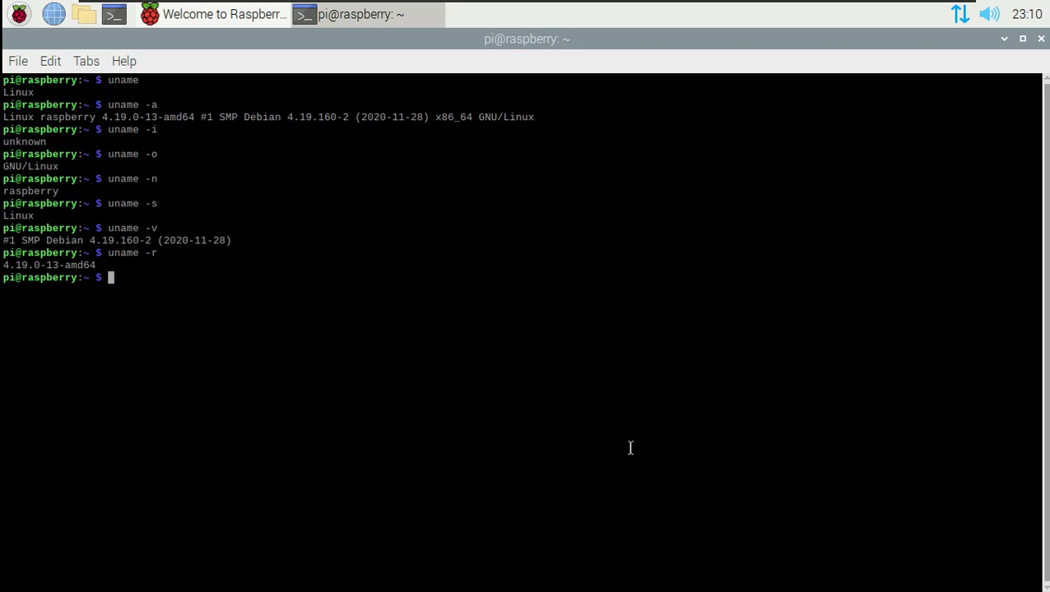
{"action": "type", "text": "exit"}
{"action": "left_click_drag", "start_coordinate": [160, 291], "coordinate": [189, 274]}
- Exit the terminal and minimise then restore the welcome window
{"action": "key", "text": "Return"}
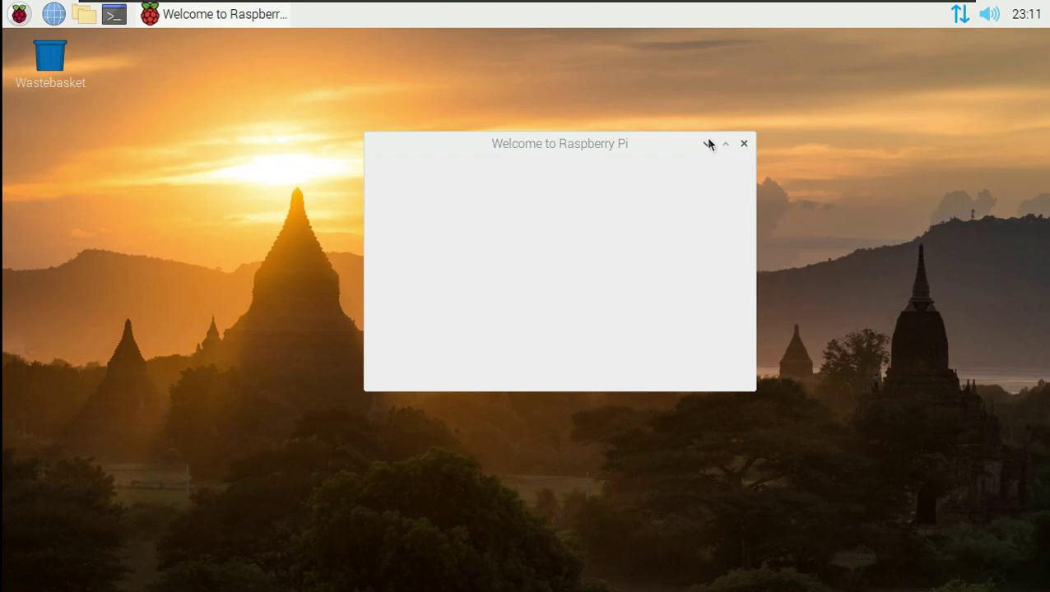
{"action": "left_click", "coordinate": [706, 143]}
{"action": "left_click", "coordinate": [233, 23]}
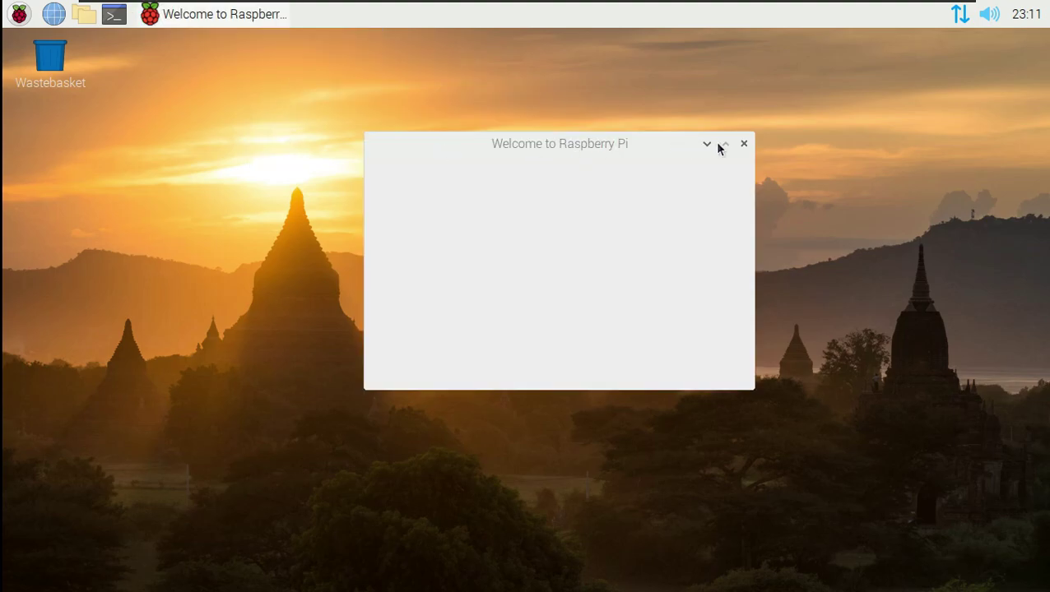
- Open the file manager at the home folder, maximise it, and view its Preferences
{"action": "left_click", "coordinate": [87, 17]}
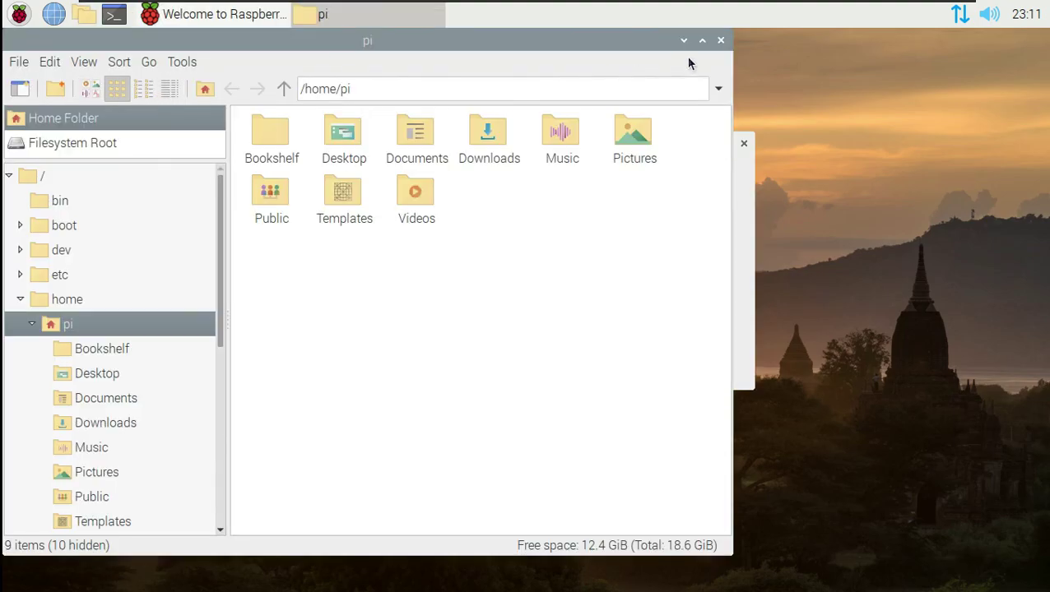
{"action": "left_click", "coordinate": [703, 40]}
{"action": "left_click", "coordinate": [180, 60]}
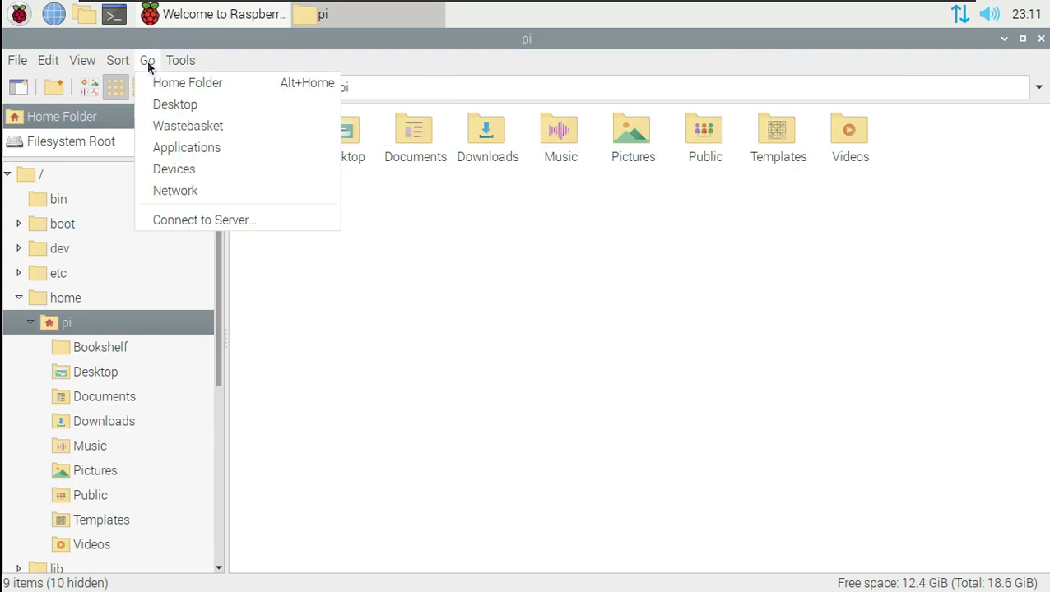
{"action": "mouse_move", "coordinate": [25, 64]}
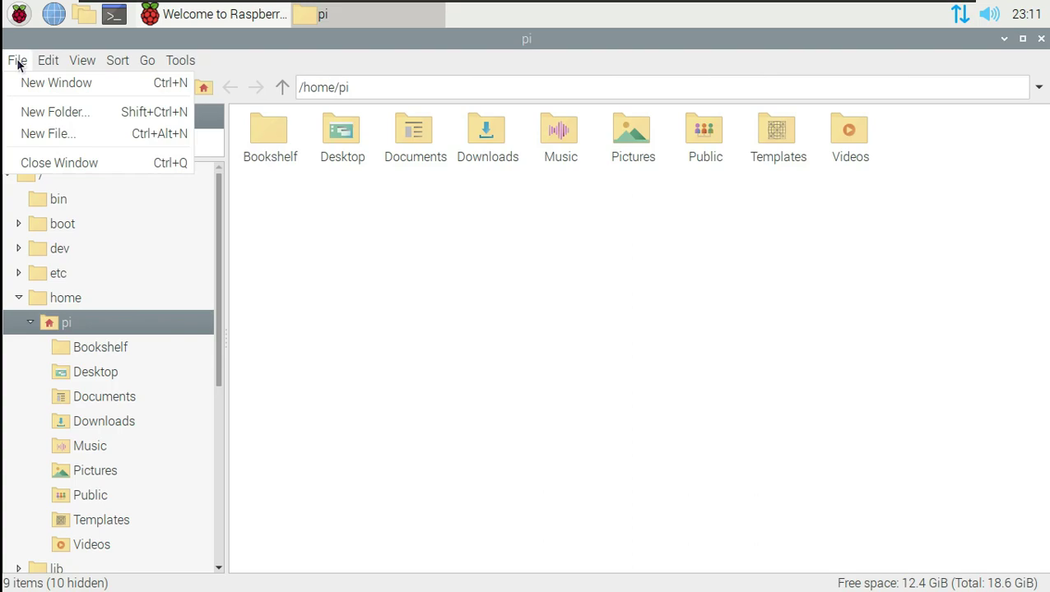
{"action": "left_click", "coordinate": [98, 273]}
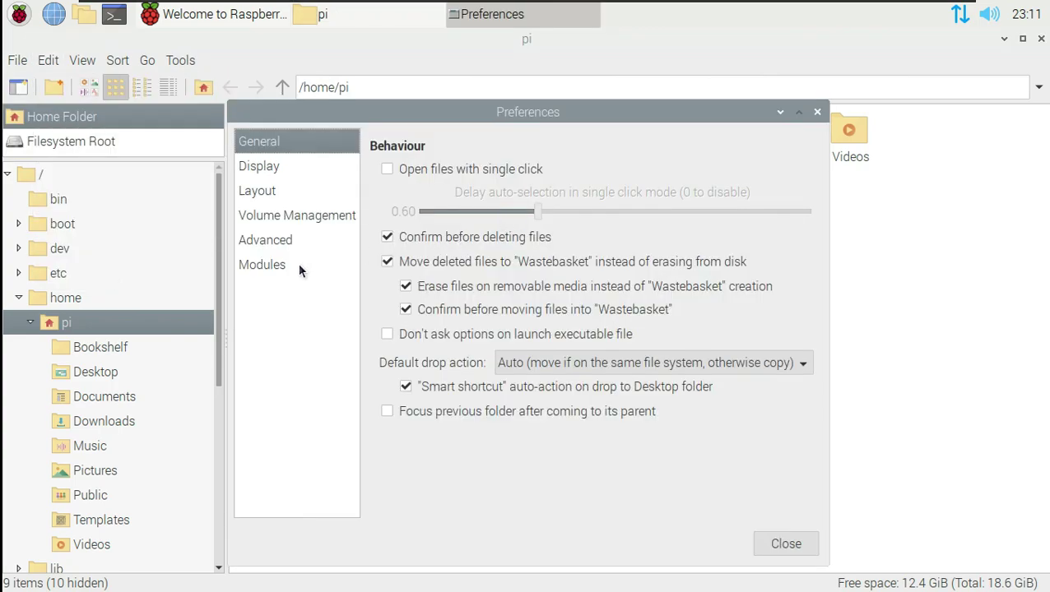
{"action": "left_click", "coordinate": [817, 112]}
- Show /home/pi as a Detailed List, then close the file manager window
{"action": "mouse_move", "coordinate": [220, 346]}
{"action": "left_mouse_down"}
{"action": "mouse_move", "coordinate": [222, 553]}
{"action": "mouse_move", "coordinate": [231, 331]}
{"action": "left_mouse_up"}
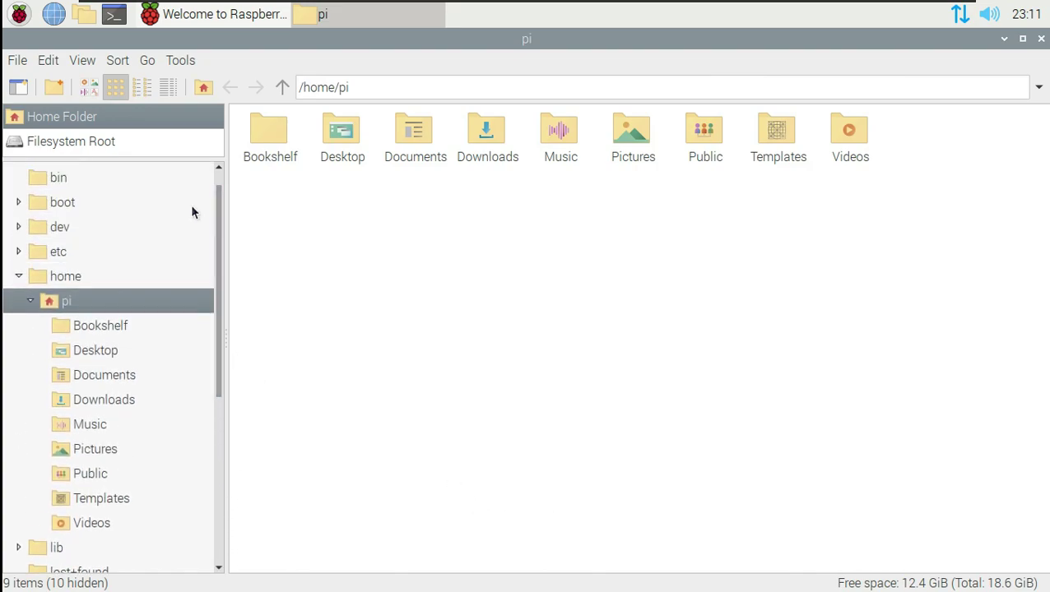
{"action": "left_click", "coordinate": [168, 87]}
{"action": "scroll", "coordinate": [117, 321], "scroll_direction": "down", "scroll_amount": 4}
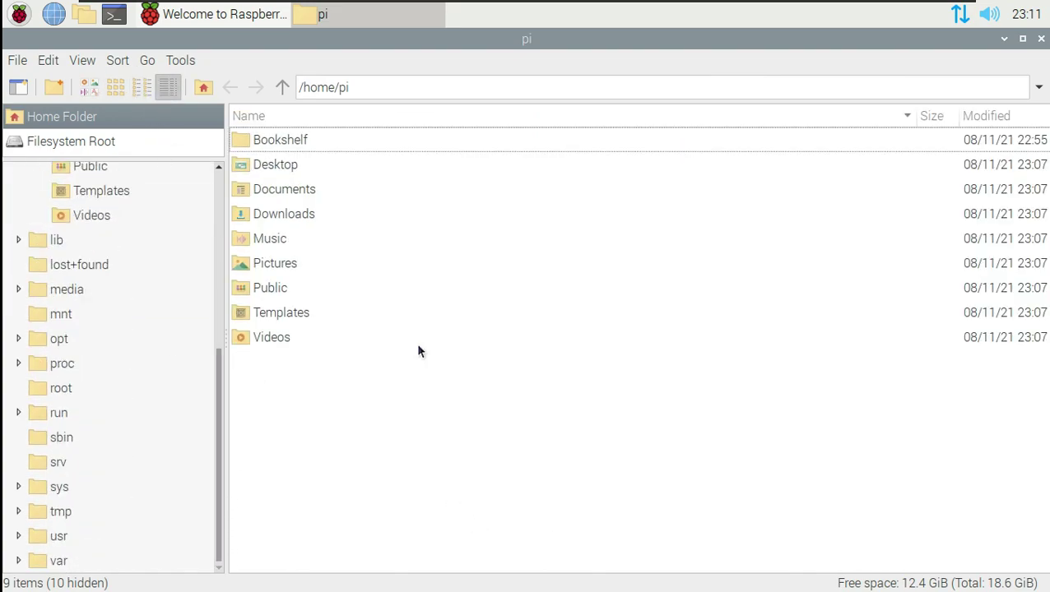
{"action": "left_click", "coordinate": [17, 60]}
{"action": "left_click", "coordinate": [64, 158]}
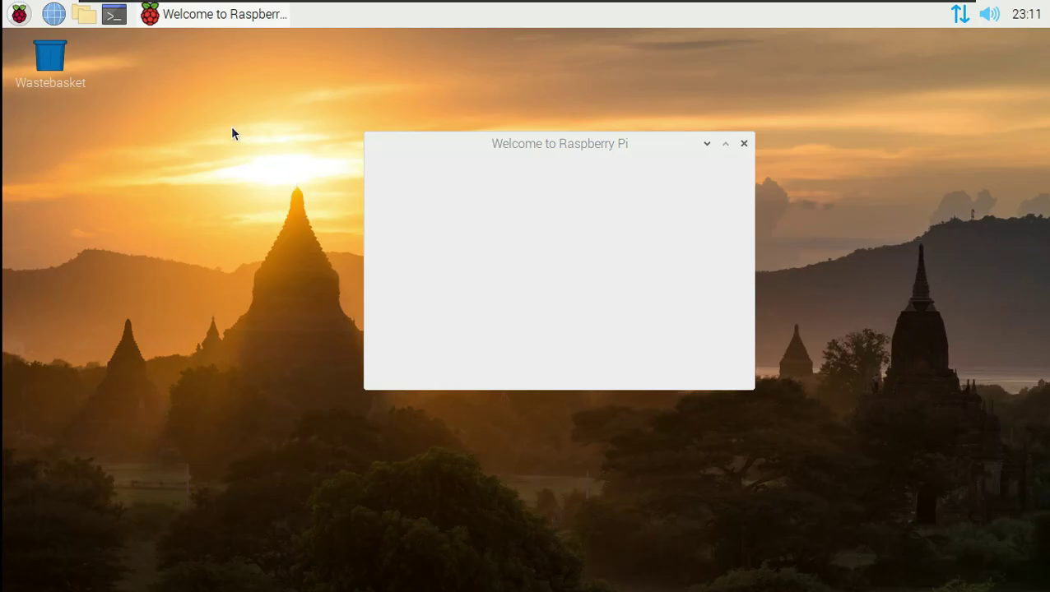
{"action": "left_click", "coordinate": [20, 20]}
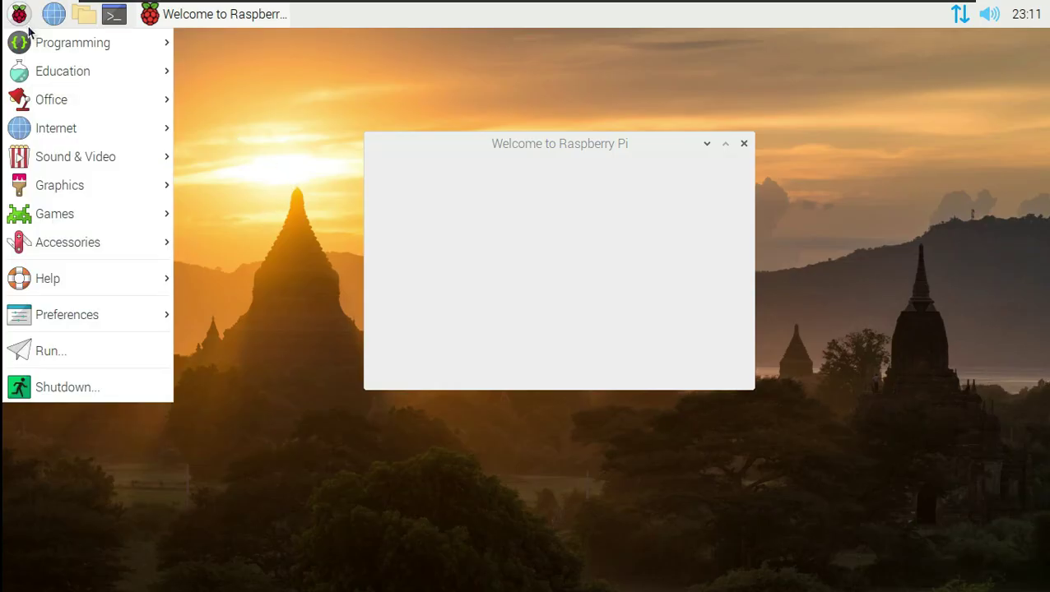
{"action": "mouse_move", "coordinate": [82, 230]}
{"action": "mouse_move", "coordinate": [91, 58]}
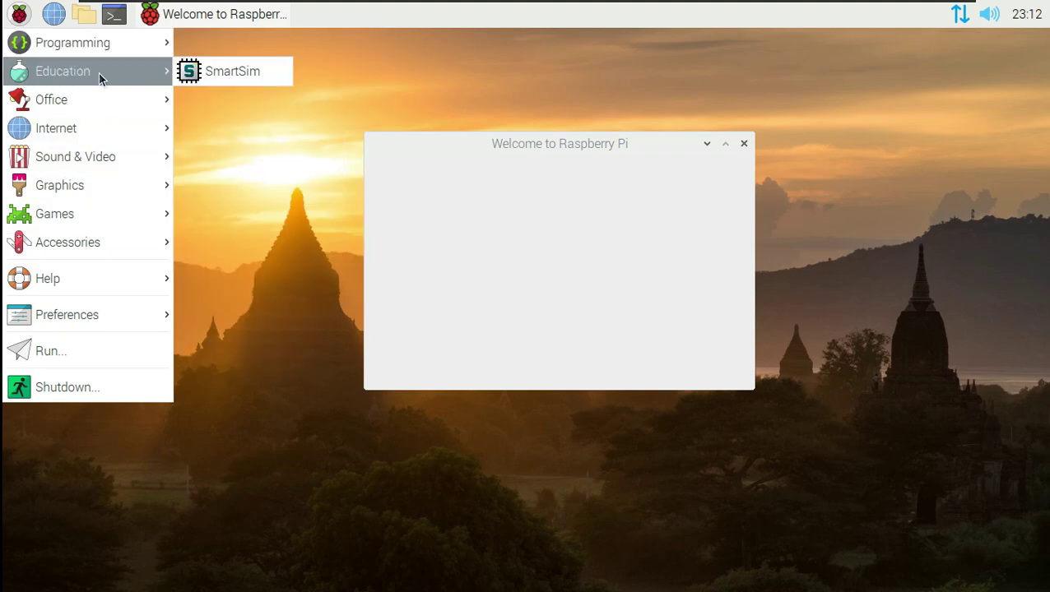
{"action": "mouse_move", "coordinate": [114, 164]}
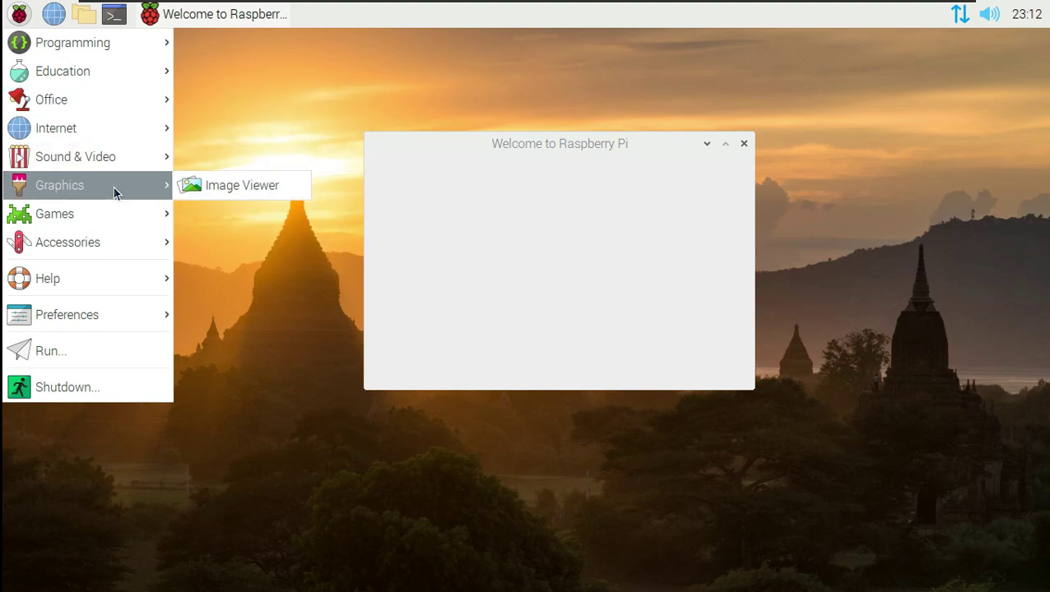
{"action": "mouse_move", "coordinate": [116, 241]}
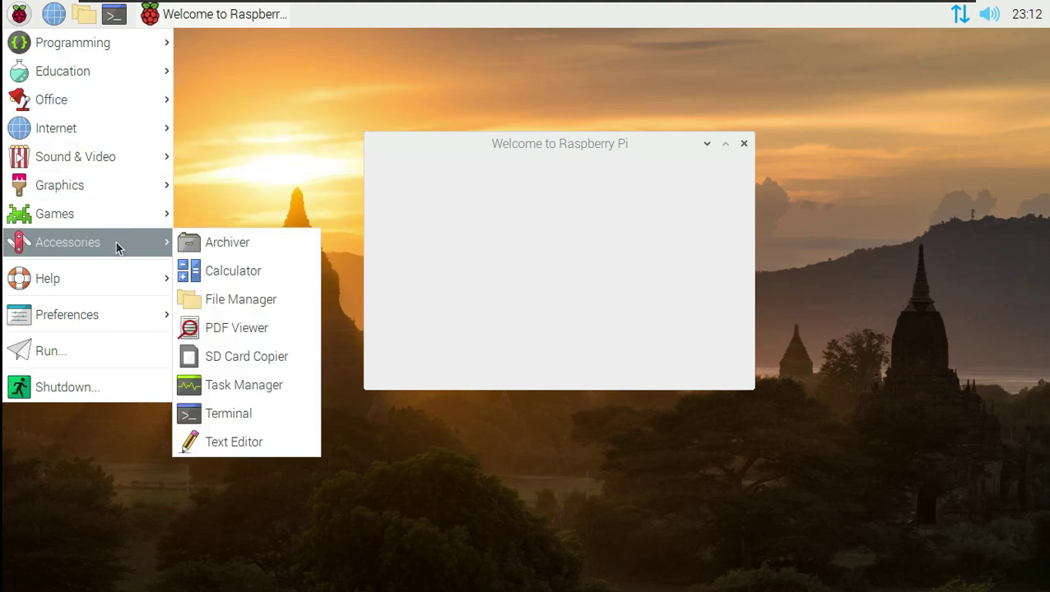
{"action": "mouse_move", "coordinate": [110, 310]}
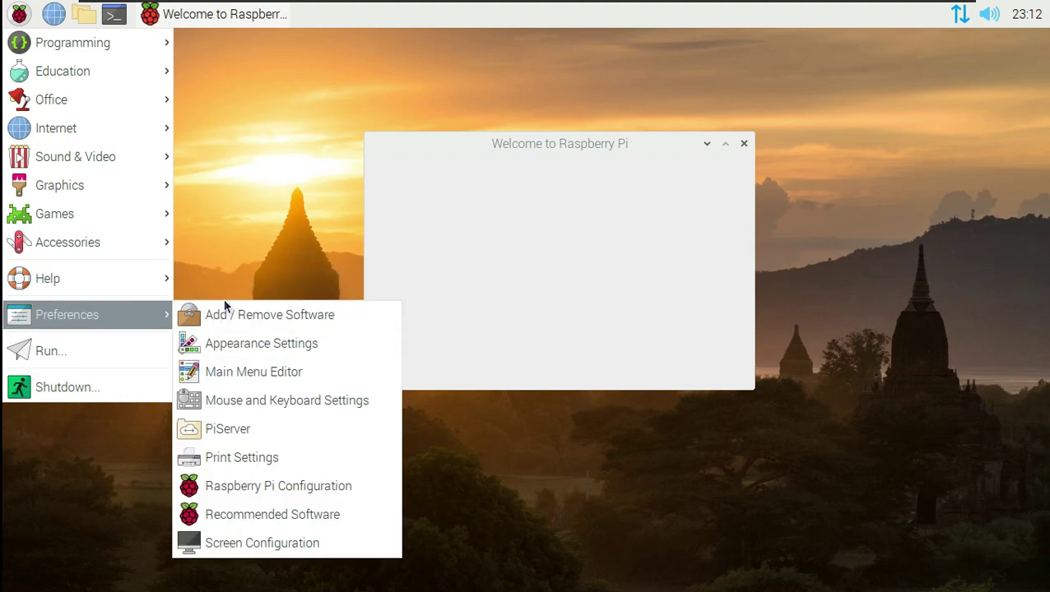
{"action": "left_click", "coordinate": [744, 144]}
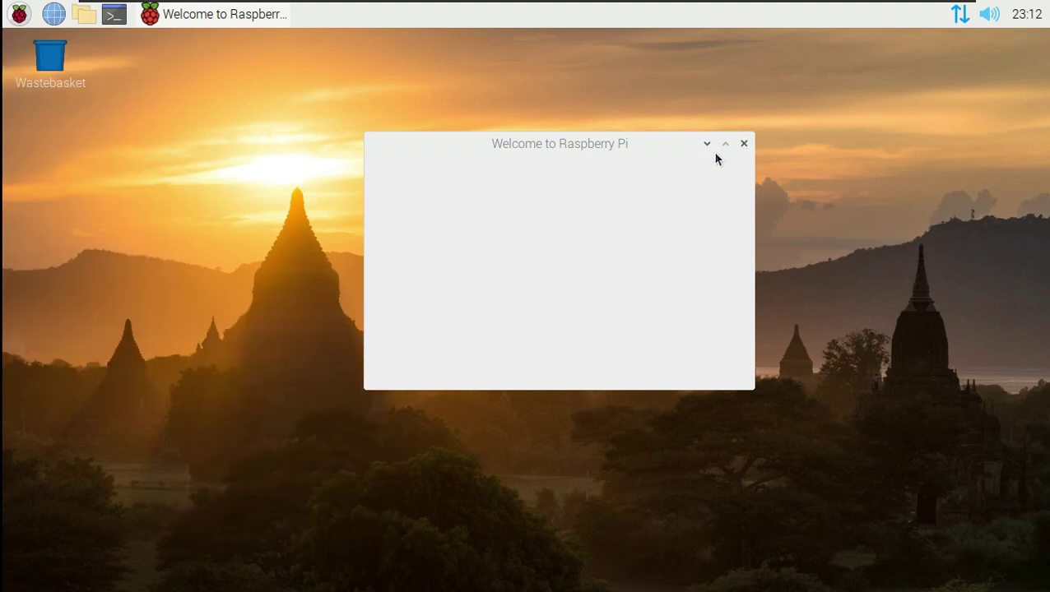
- Force-quit the frozen Welcome to Raspberry Pi window with End Process
{"action": "left_click", "coordinate": [744, 145]}
{"action": "left_click", "coordinate": [349, 22]}
{"action": "left_click", "coordinate": [349, 21]}
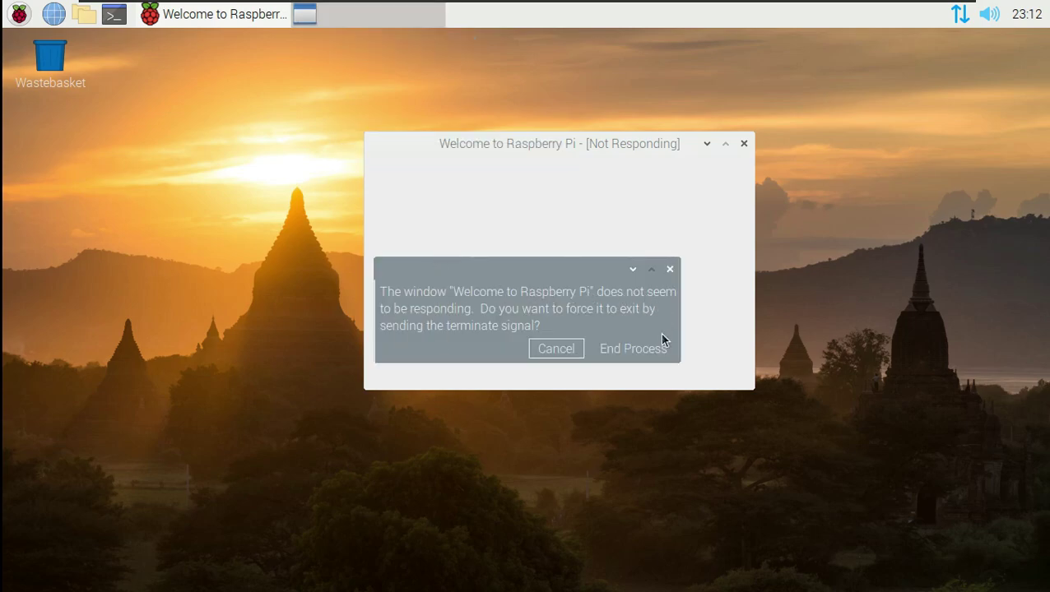
{"action": "left_click", "coordinate": [643, 351]}
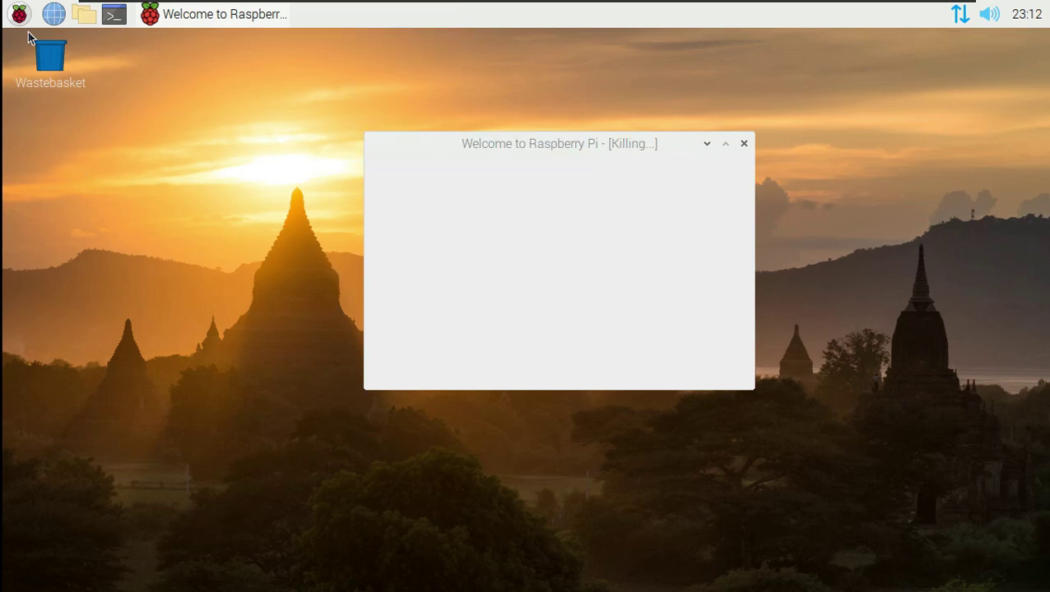
{"action": "left_click", "coordinate": [18, 13]}
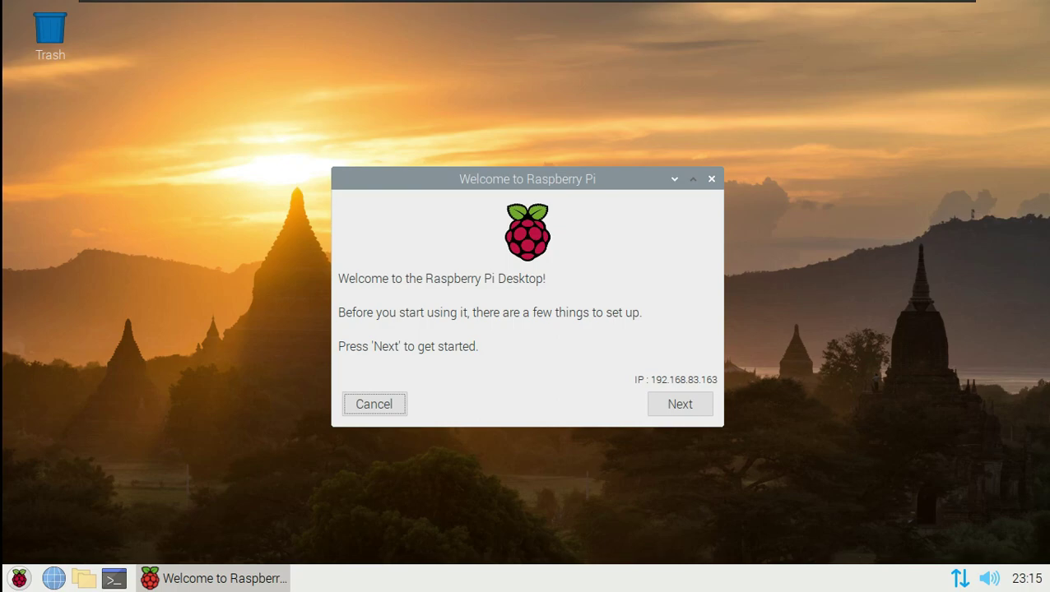
- Start the wizard and accept the country page with English language and US keyboard ticked
{"action": "left_click", "coordinate": [804, 191]}
{"action": "left_click", "coordinate": [667, 400]}
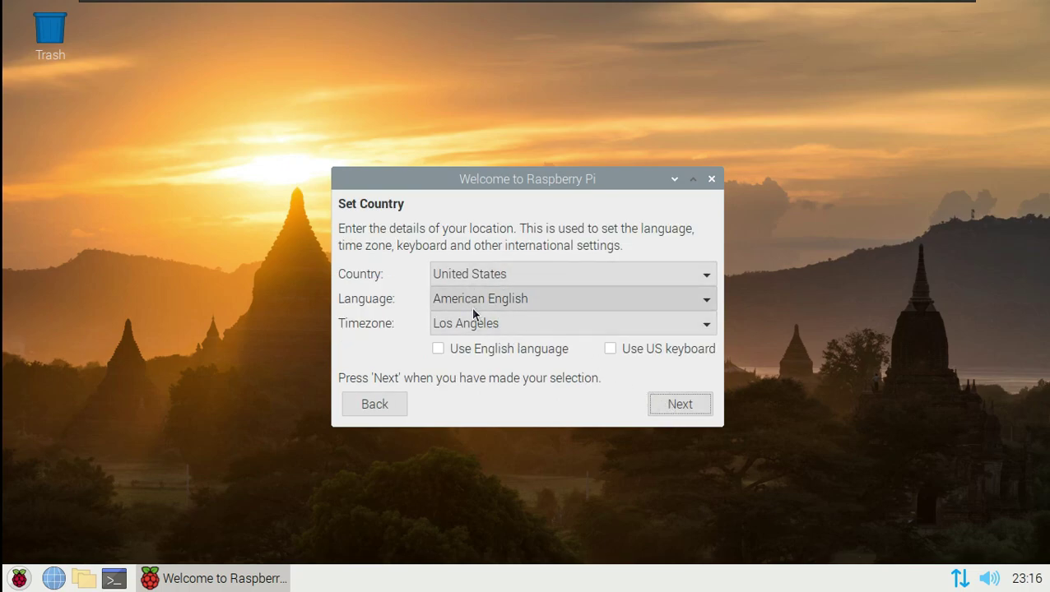
{"action": "left_click", "coordinate": [518, 349]}
{"action": "left_click", "coordinate": [611, 349]}
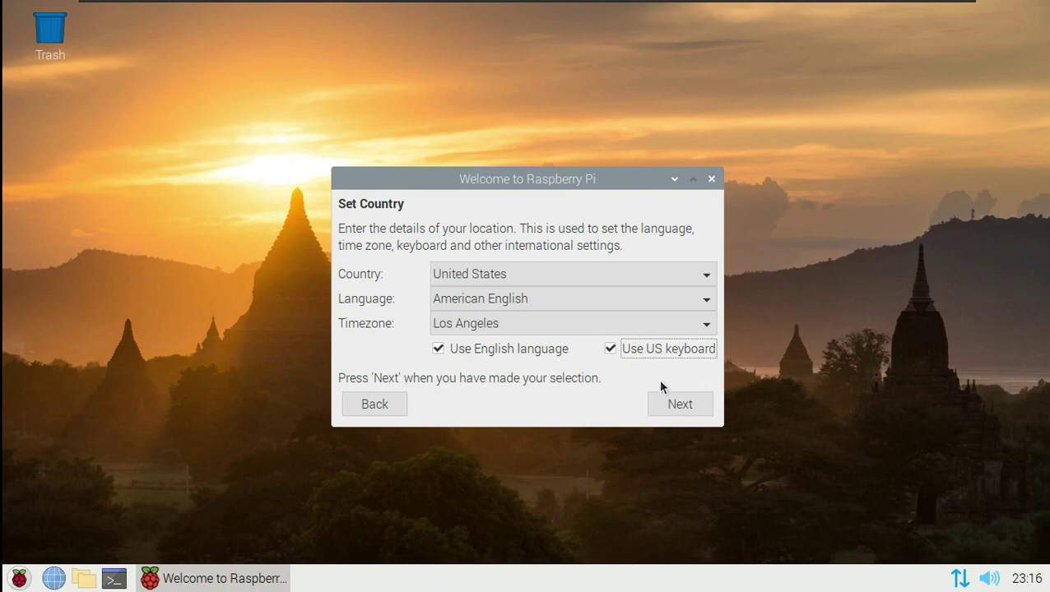
{"action": "left_click", "coordinate": [678, 405]}
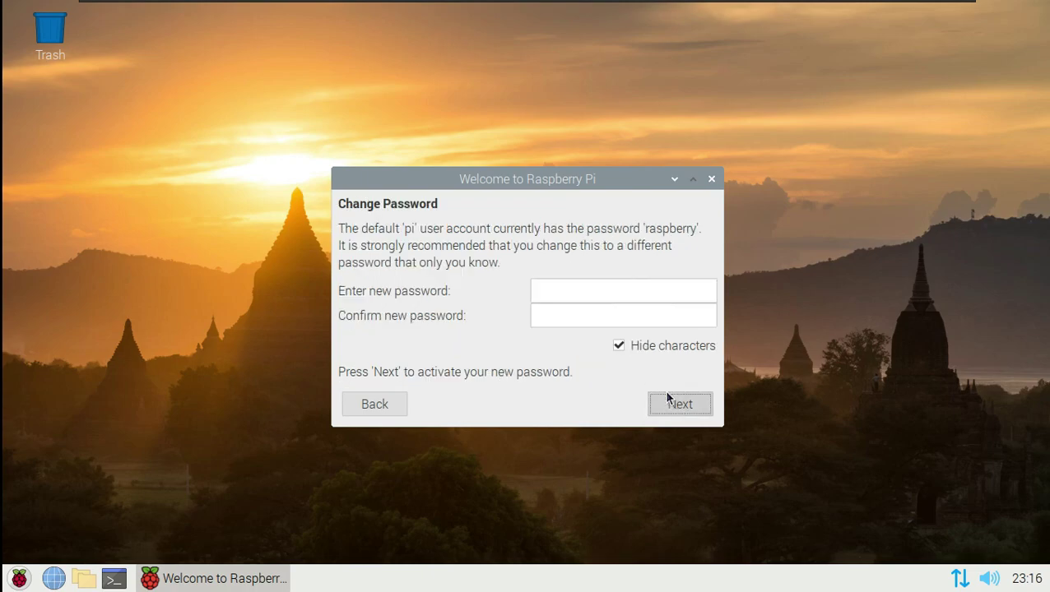
- Set and confirm a new password, skip the software update, and close the finished wizard
{"action": "left_click", "coordinate": [542, 293]}
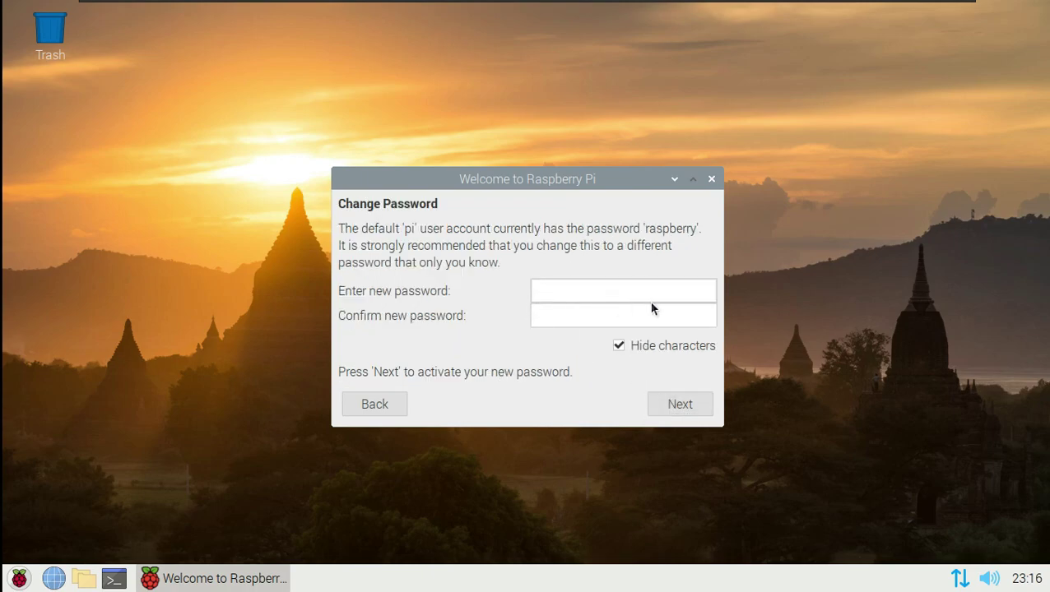
{"action": "type", "text": "****5"}
{"action": "left_click", "coordinate": [641, 345]}
{"action": "left_click", "coordinate": [594, 321]}
{"action": "type", "text": "12345"}
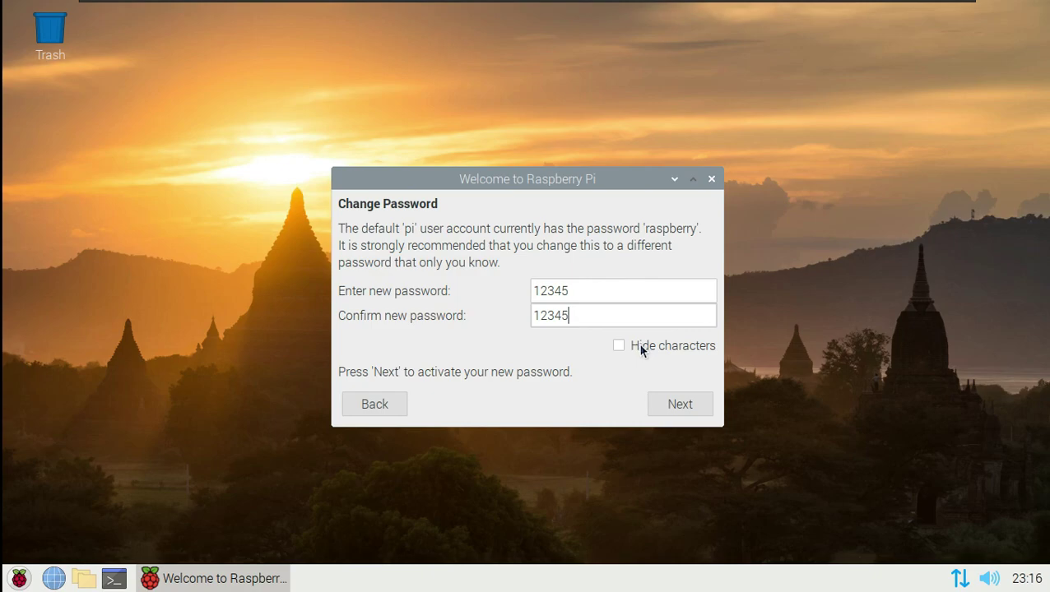
{"action": "left_click", "coordinate": [673, 402]}
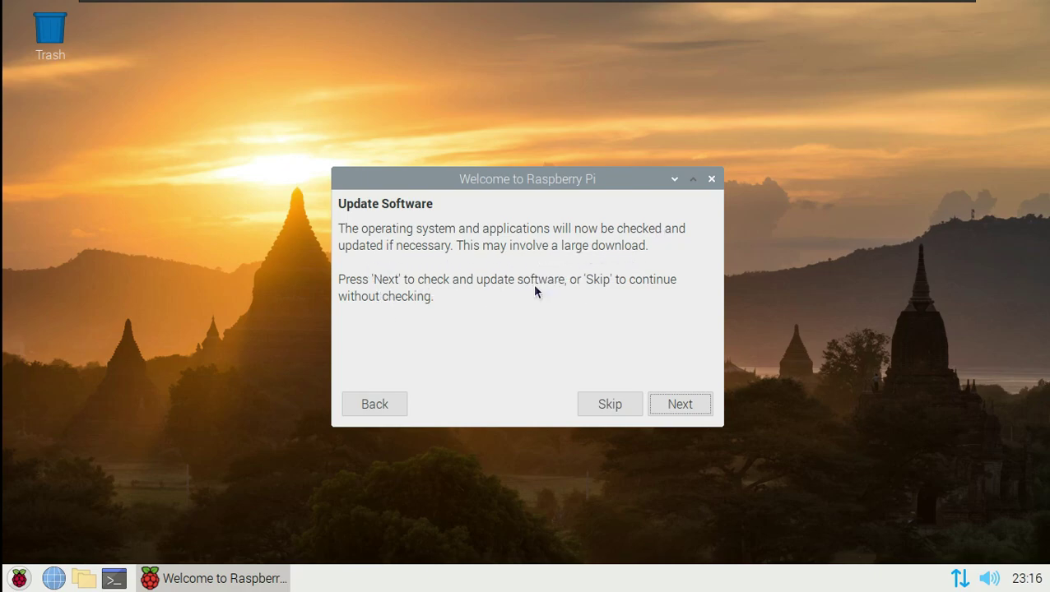
{"action": "left_click", "coordinate": [625, 401]}
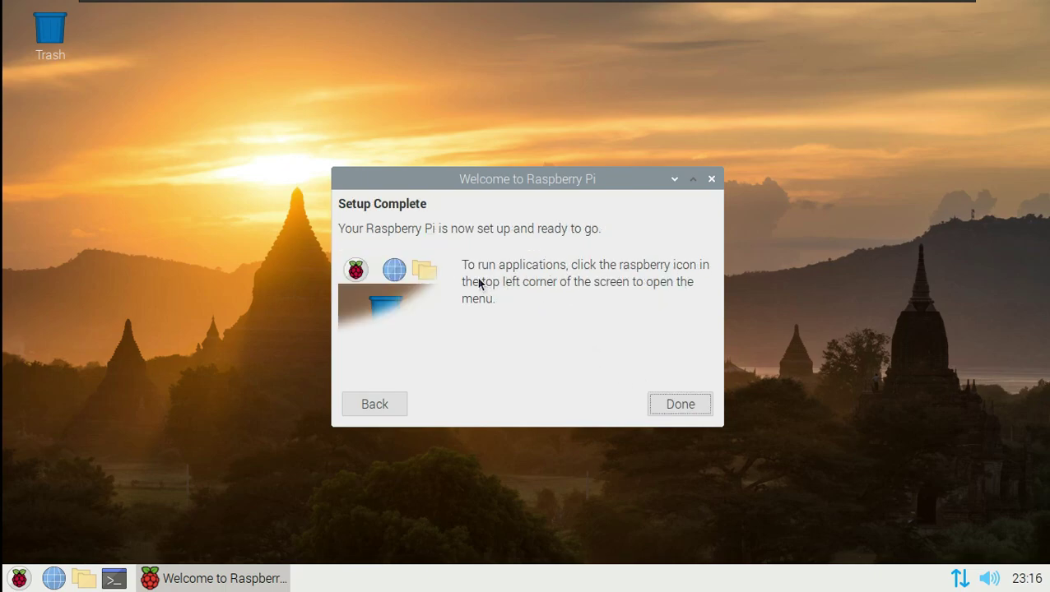
{"action": "left_click", "coordinate": [702, 409]}
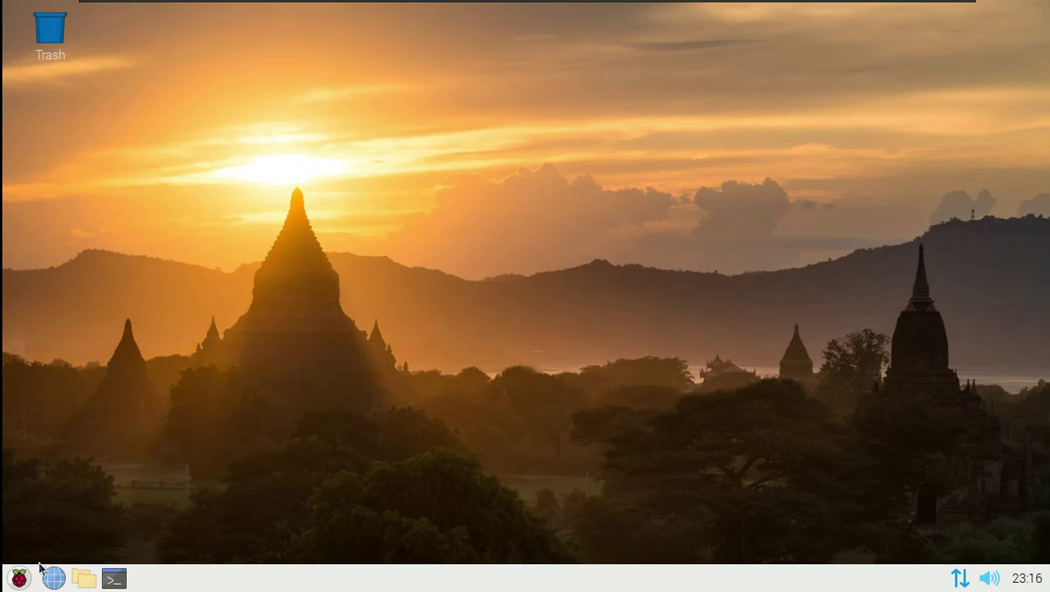
- Launch Recommended Software from the Raspberry menu's Preferences submenu
{"action": "left_click", "coordinate": [18, 578]}
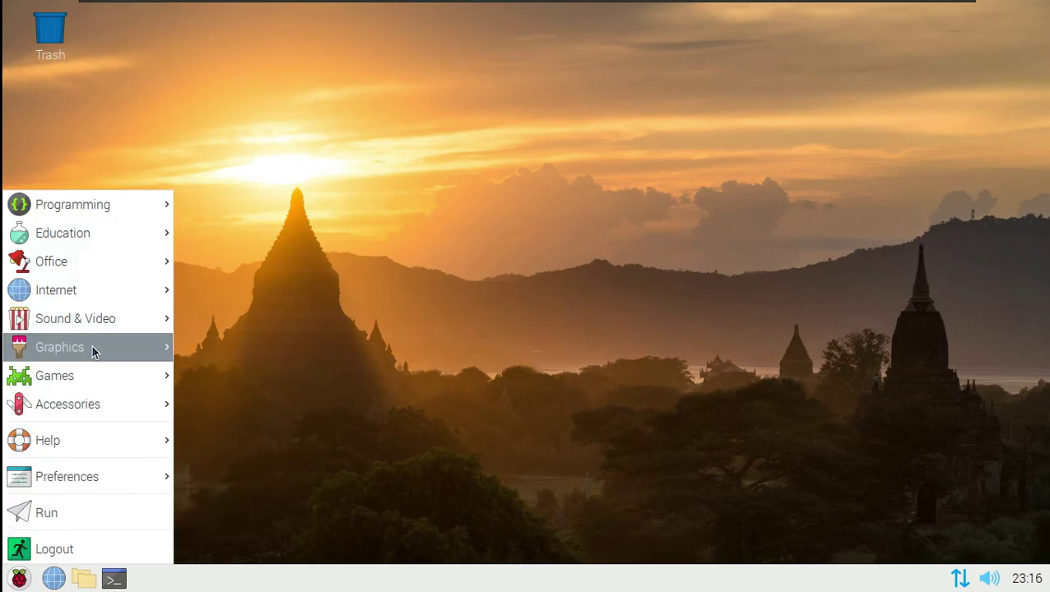
{"action": "mouse_move", "coordinate": [99, 485]}
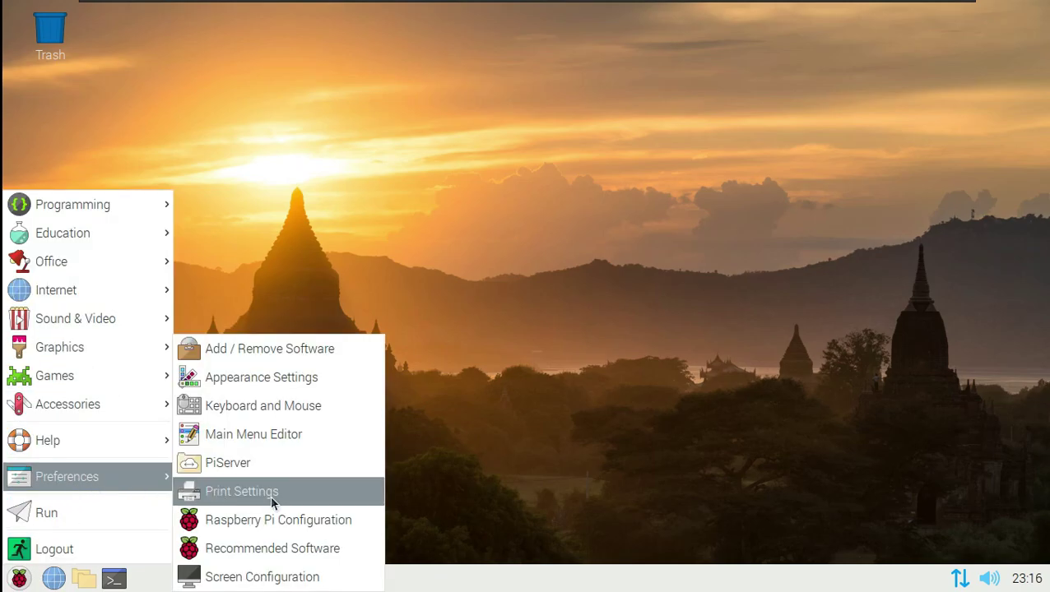
{"action": "left_click", "coordinate": [294, 549]}
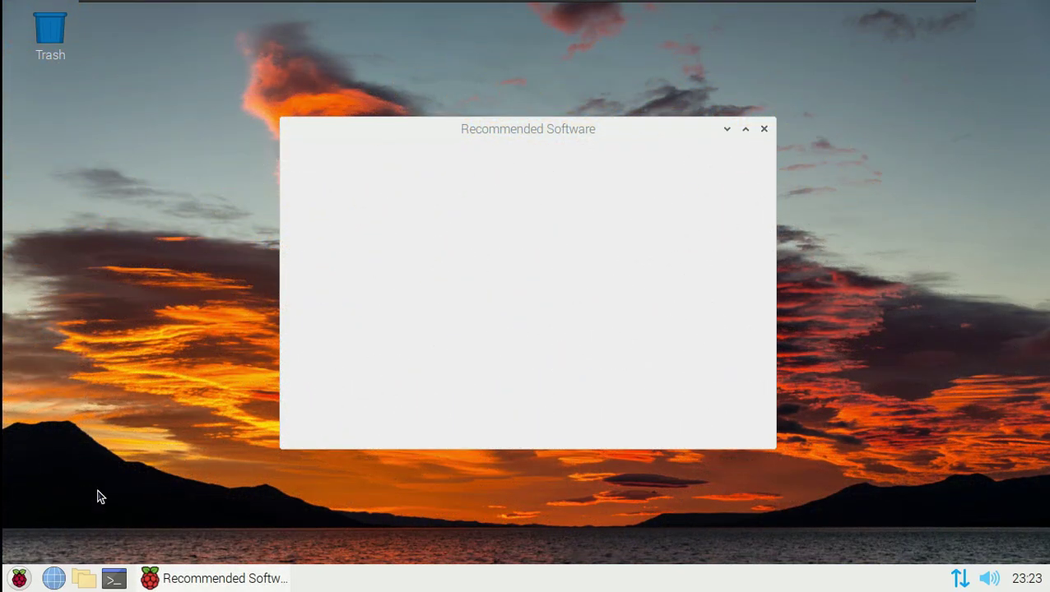
- End the frozen Recommended Software process and log out of the session
{"action": "left_click", "coordinate": [23, 580]}
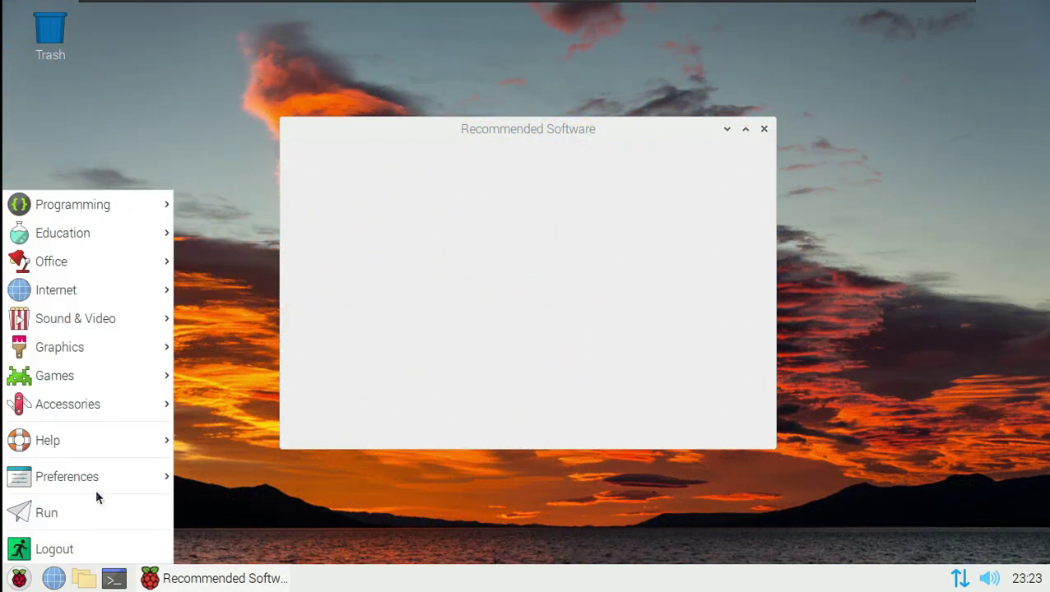
{"action": "left_click", "coordinate": [120, 557]}
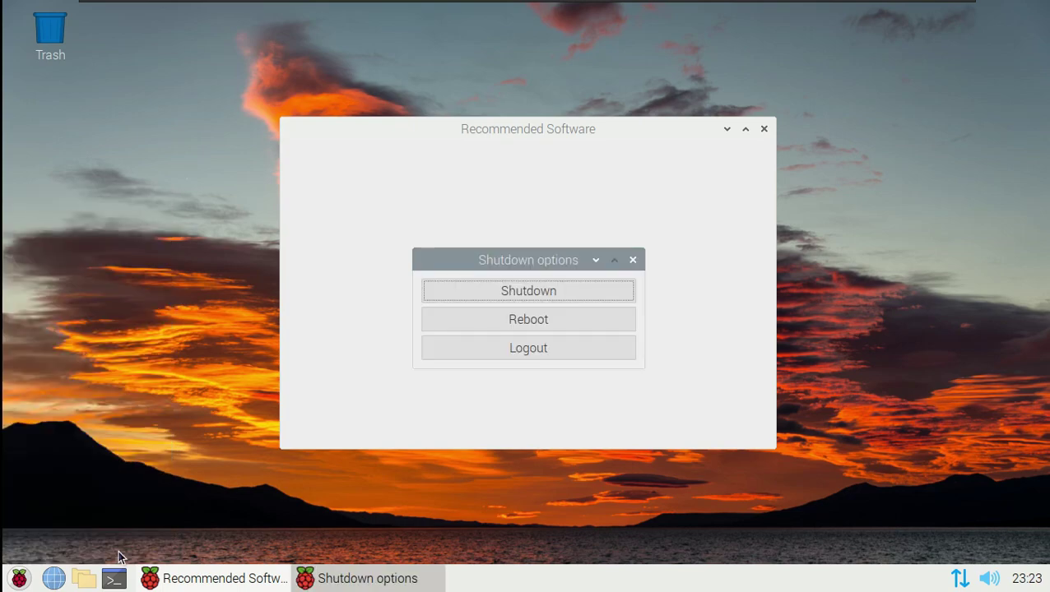
{"action": "left_click", "coordinate": [510, 352]}
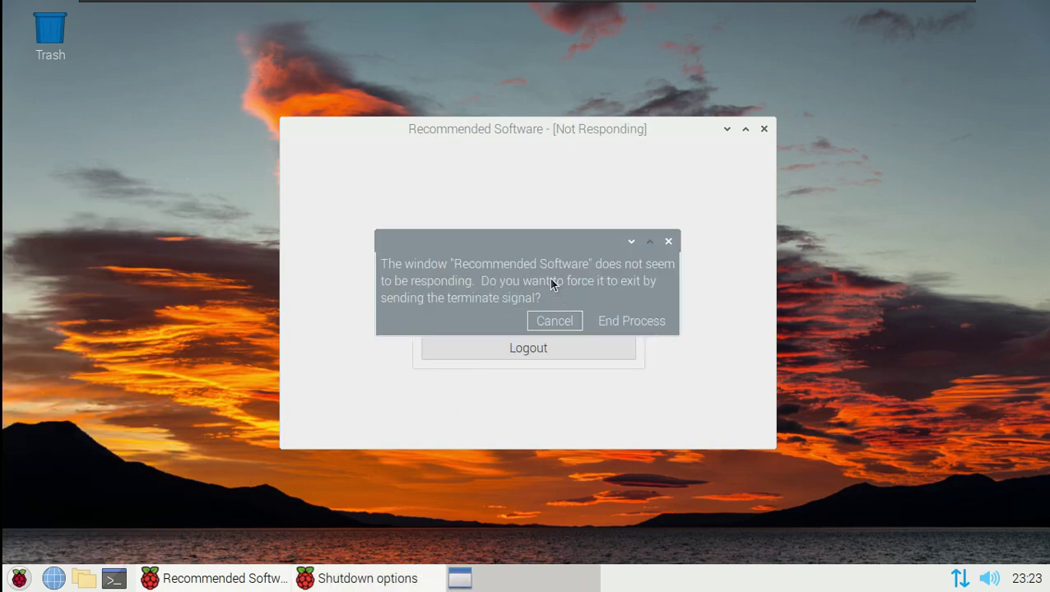
{"action": "left_click", "coordinate": [615, 321]}
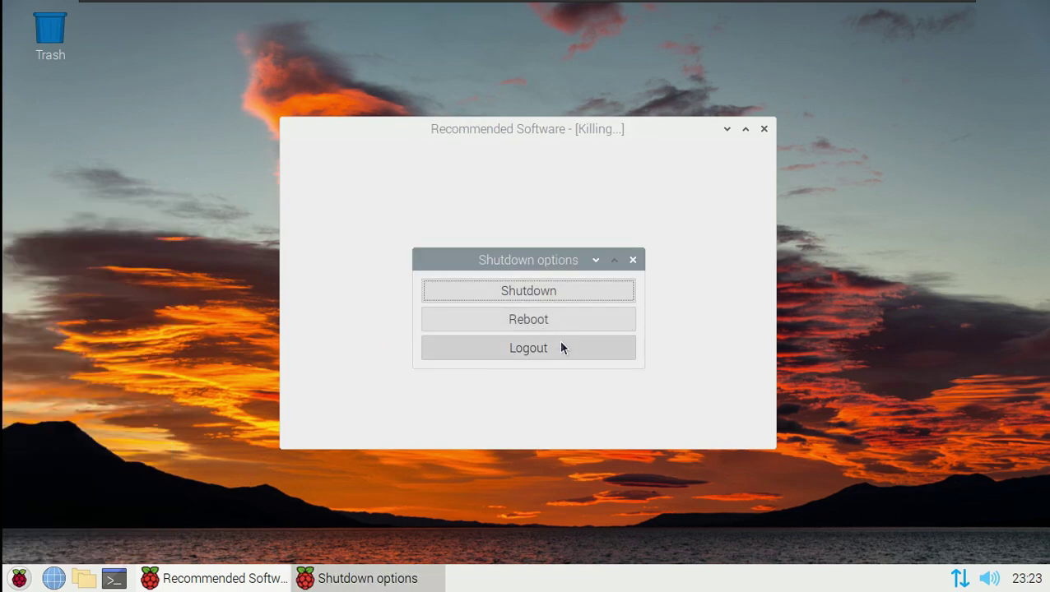
{"action": "left_click", "coordinate": [559, 345]}
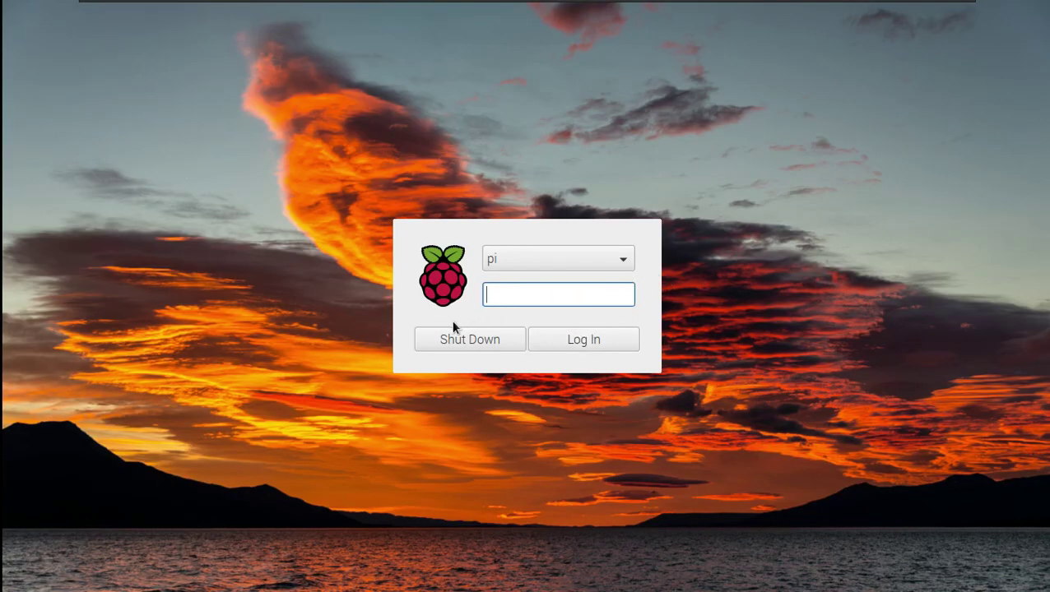
- Log back in as user pi by entering the account password
{"action": "left_click", "coordinate": [594, 260]}
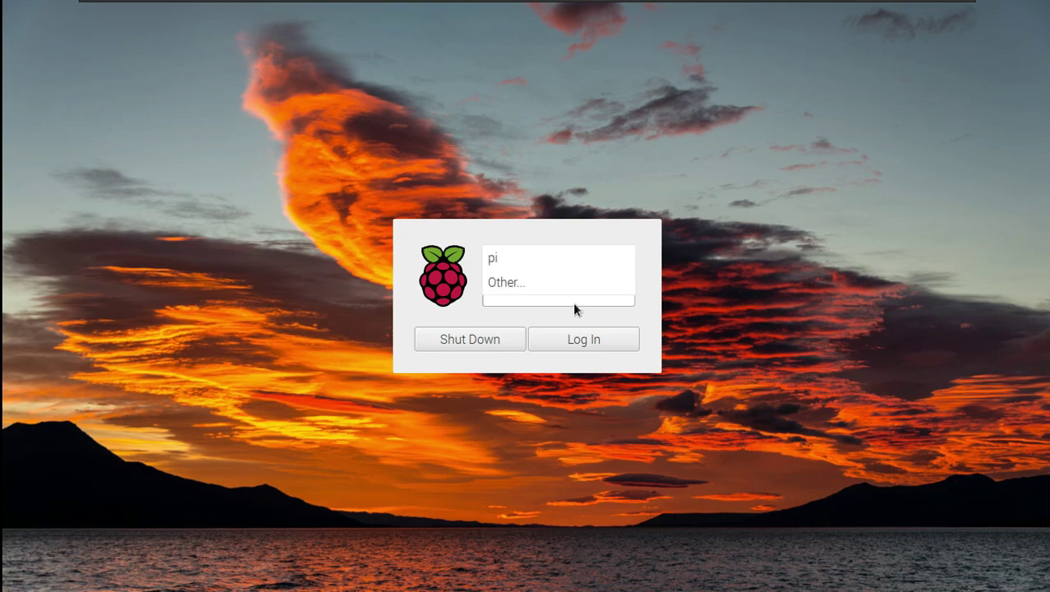
{"action": "left_click", "coordinate": [658, 244]}
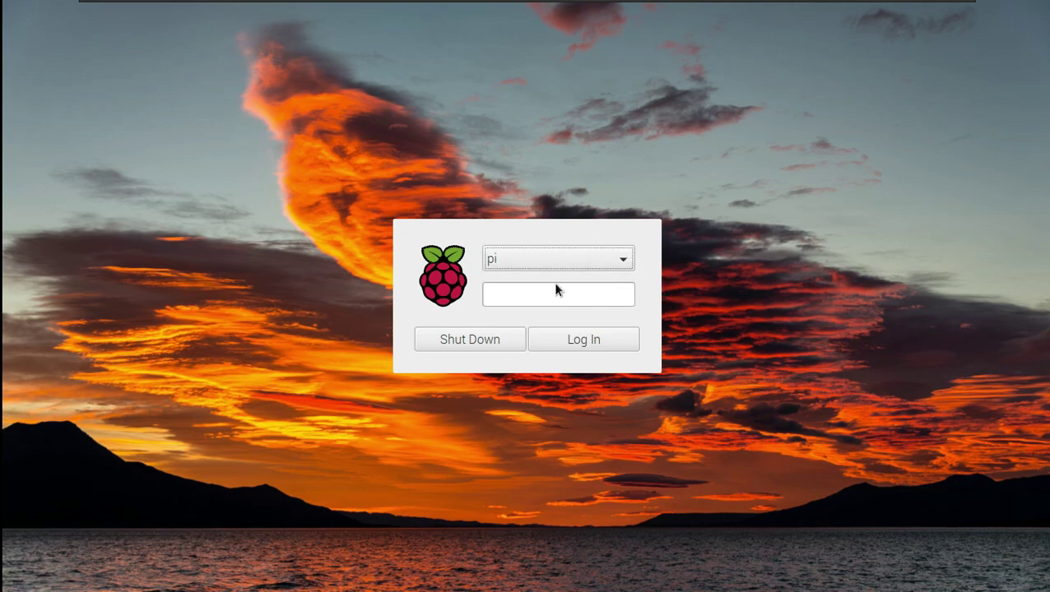
{"action": "left_click", "coordinate": [518, 298]}
{"action": "key", "text": "Tab"}
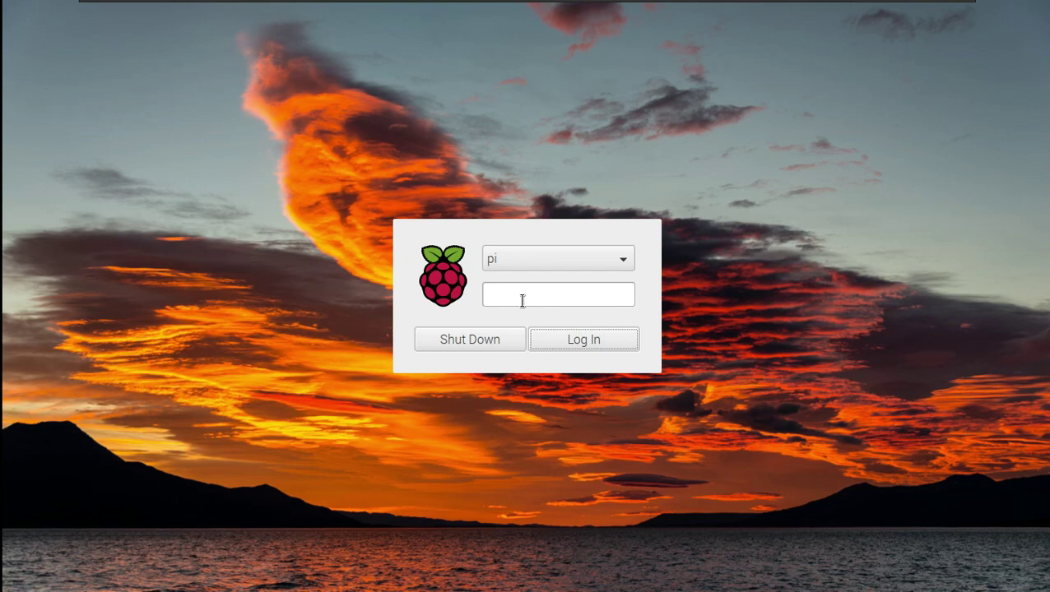
{"action": "left_click", "coordinate": [522, 300]}
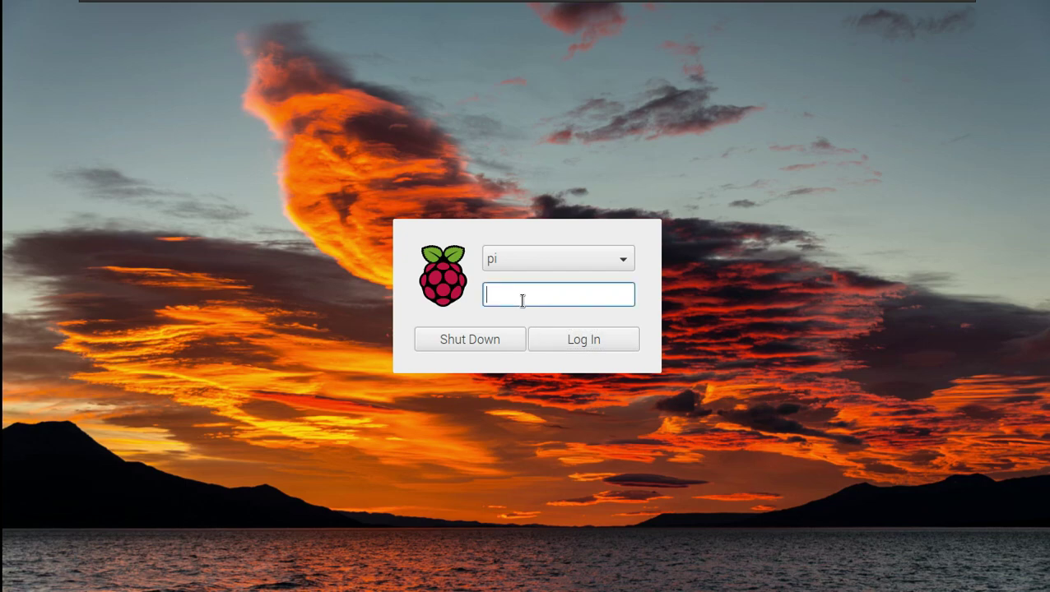
{"action": "type", "text": "raspb"}
{"action": "key", "text": "Return"}
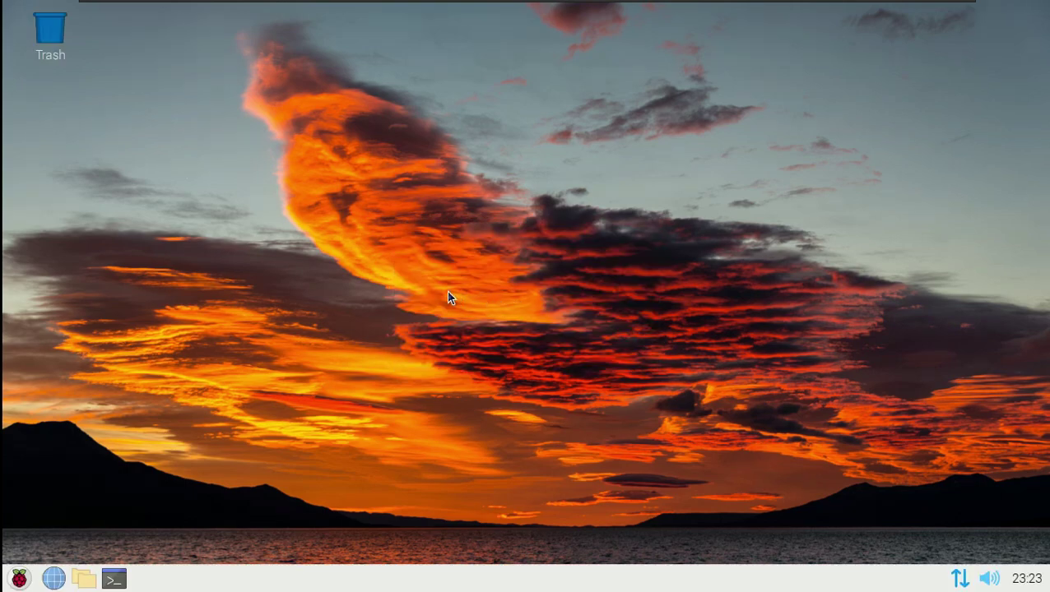
- Browse the Raspberry menu categories from Programming down to Preferences
{"action": "right_click", "coordinate": [421, 234]}
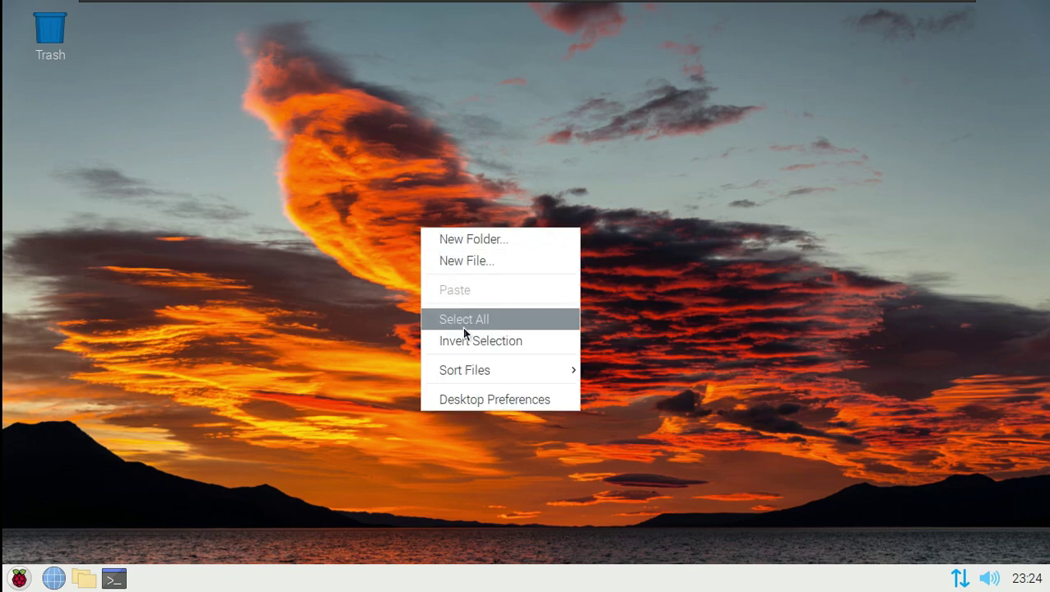
{"action": "left_click", "coordinate": [306, 163]}
{"action": "left_click", "coordinate": [18, 579]}
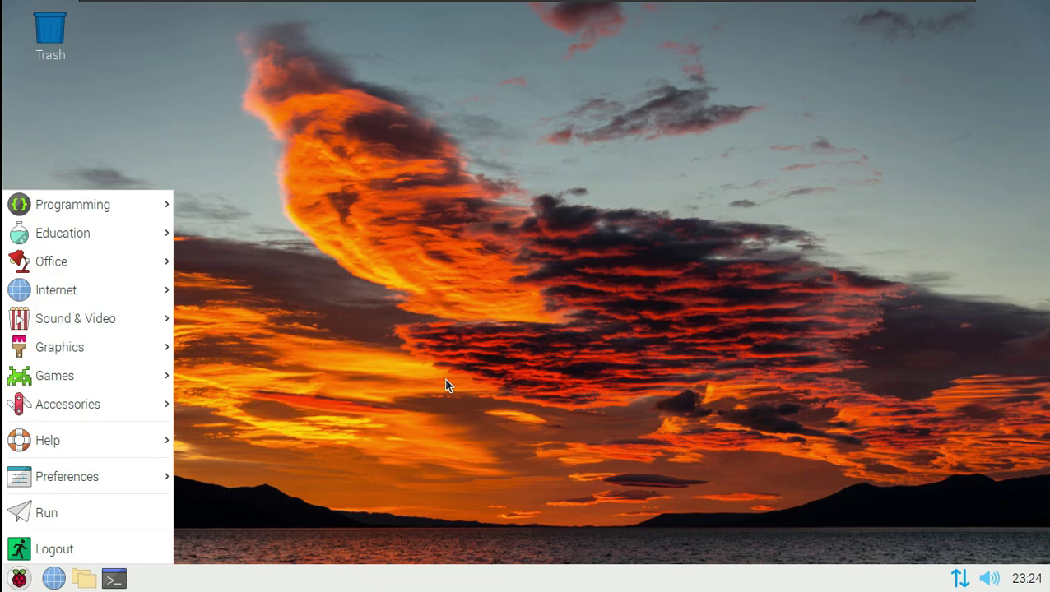
{"action": "mouse_move", "coordinate": [106, 211]}
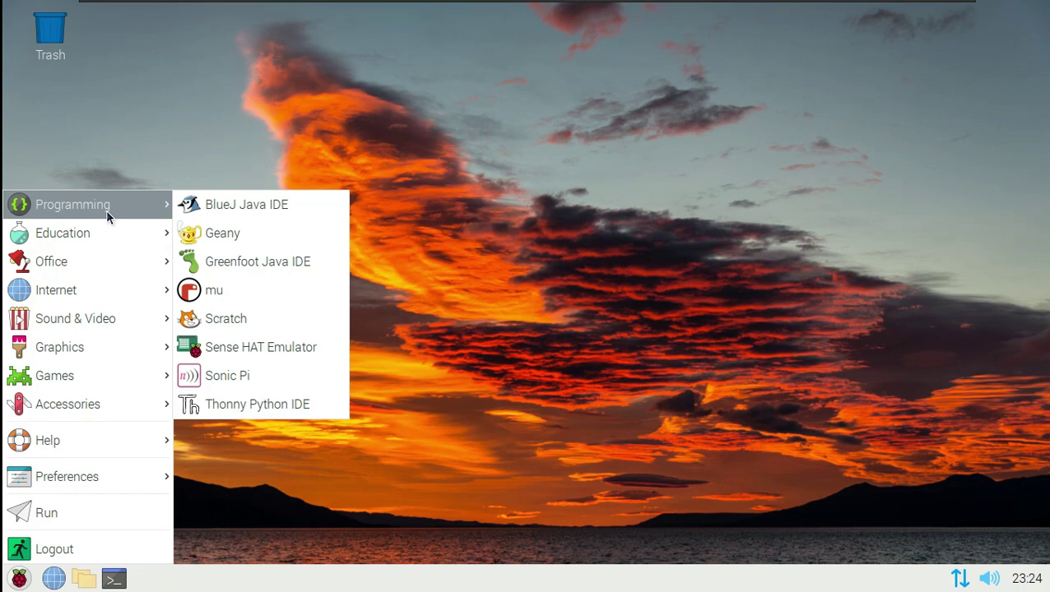
{"action": "mouse_move", "coordinate": [90, 238]}
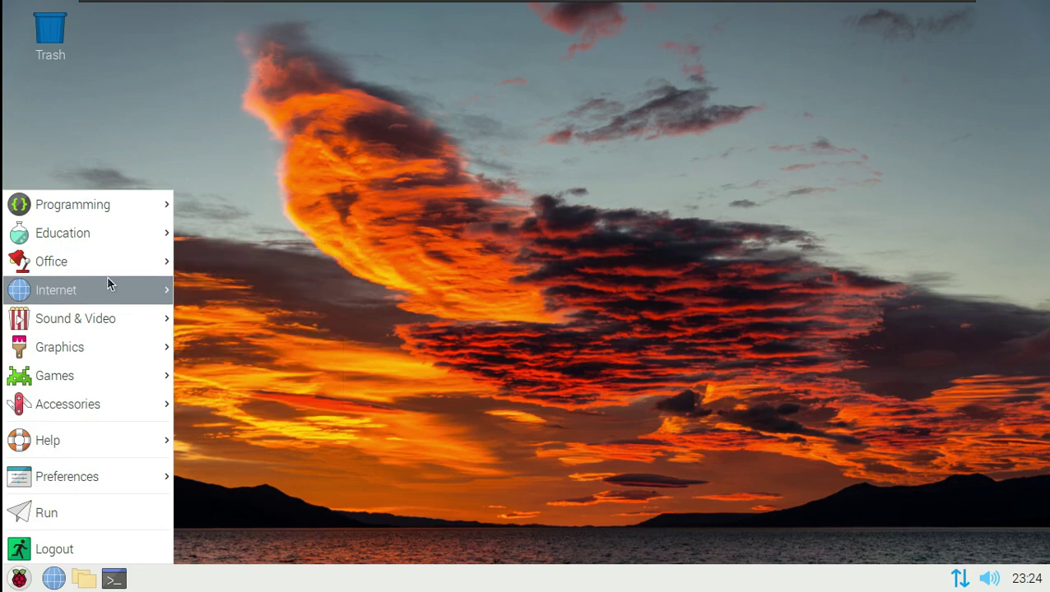
{"action": "mouse_move", "coordinate": [107, 278]}
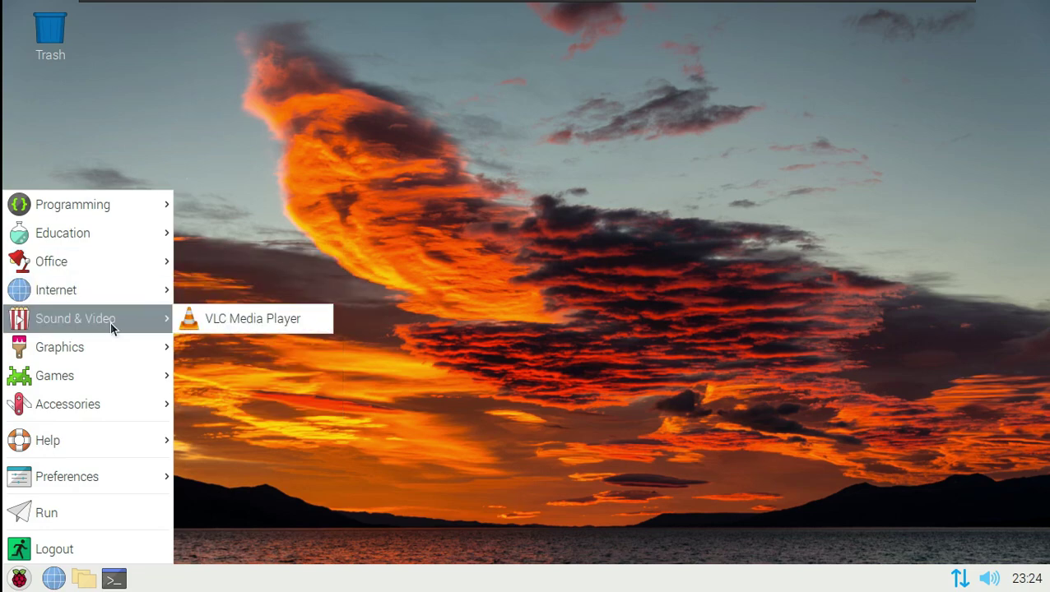
{"action": "mouse_move", "coordinate": [114, 360]}
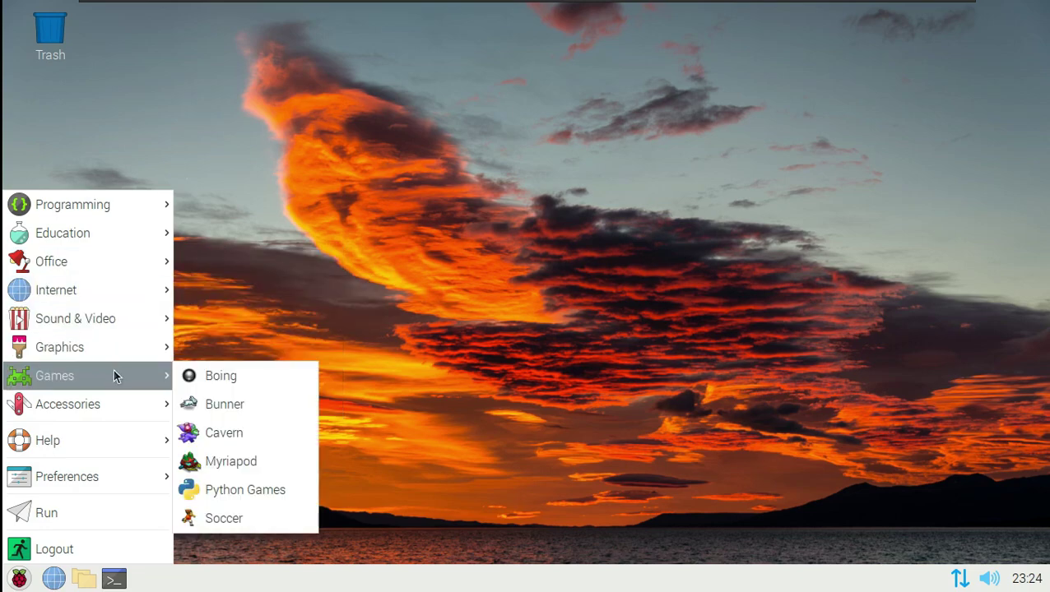
{"action": "mouse_move", "coordinate": [114, 417]}
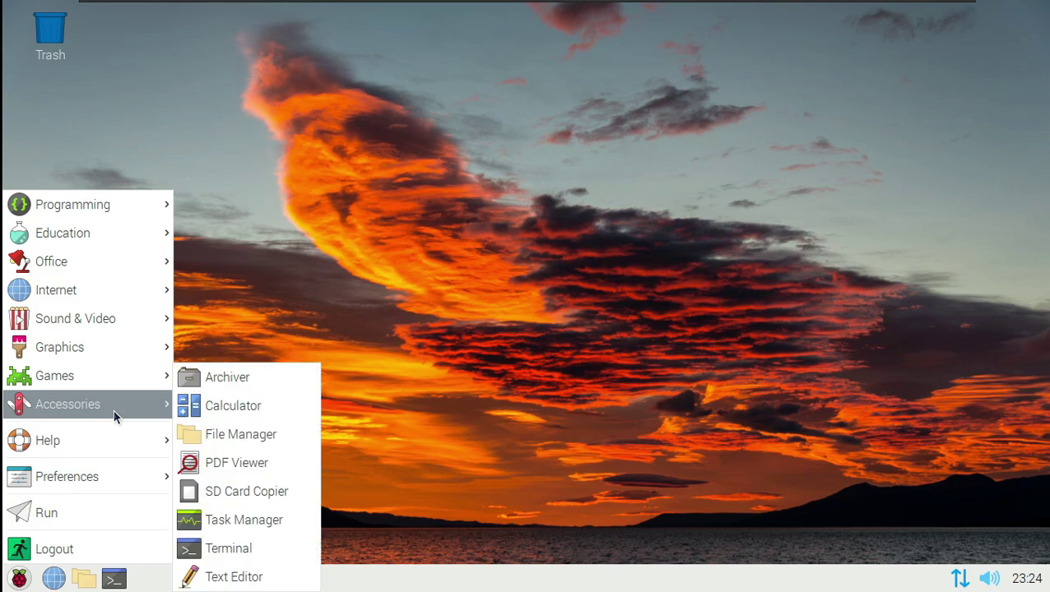
{"action": "mouse_move", "coordinate": [107, 444]}
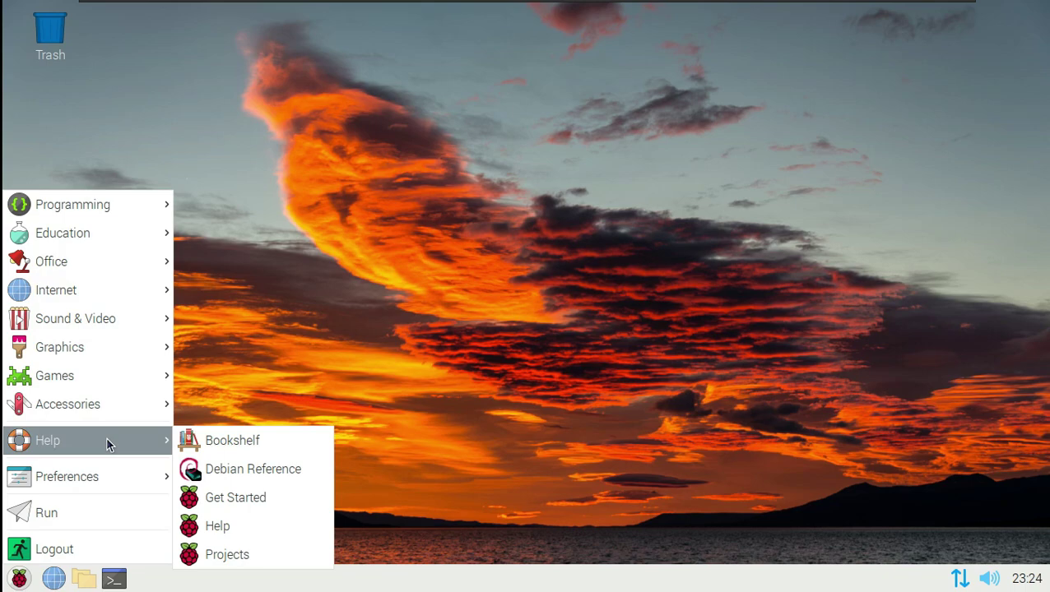
{"action": "mouse_move", "coordinate": [105, 473]}
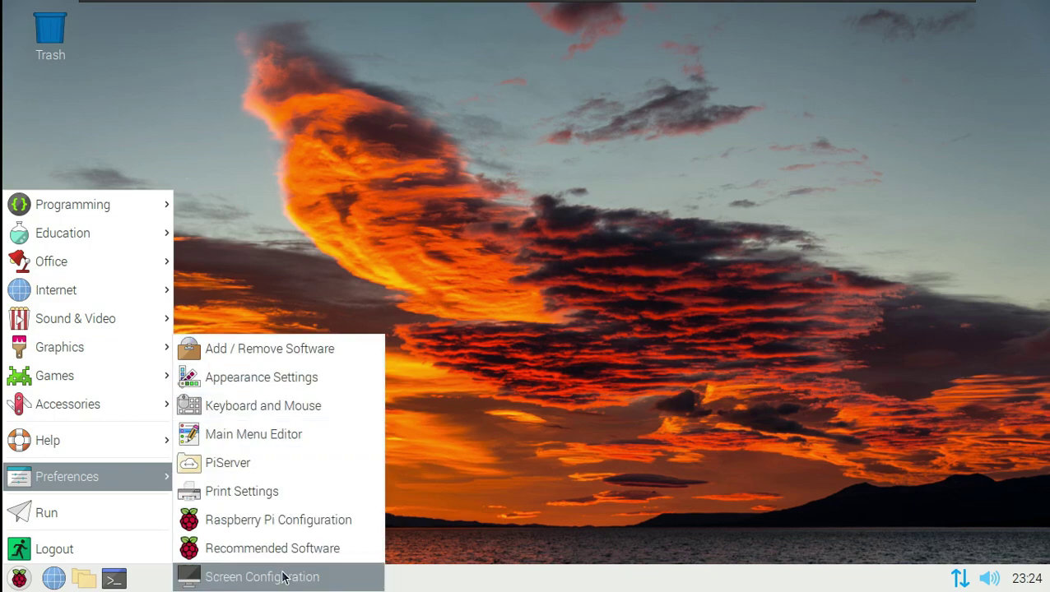
{"action": "left_click", "coordinate": [259, 432]}
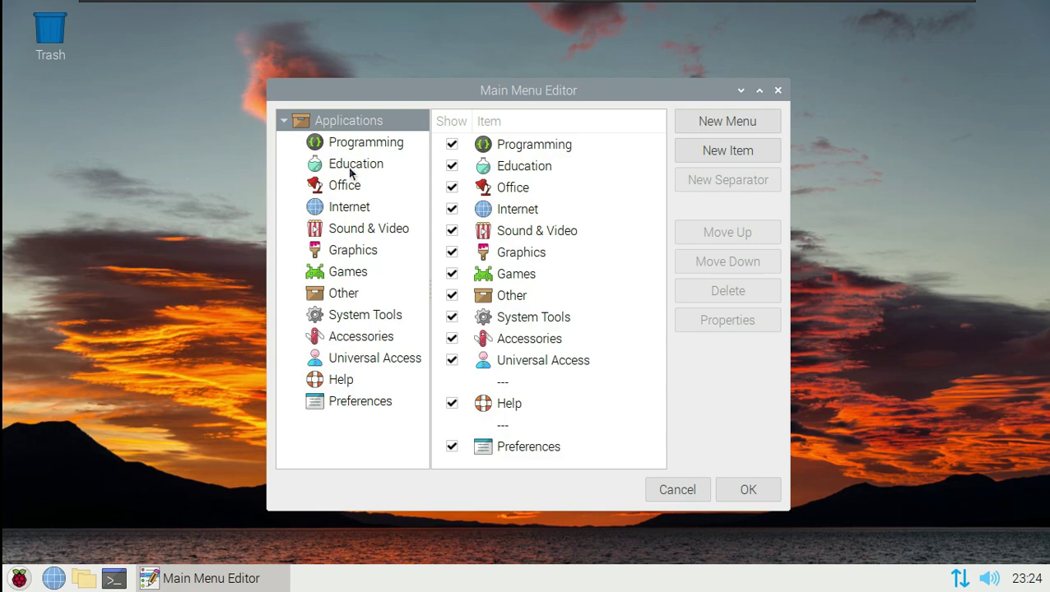
{"action": "left_click", "coordinate": [374, 401]}
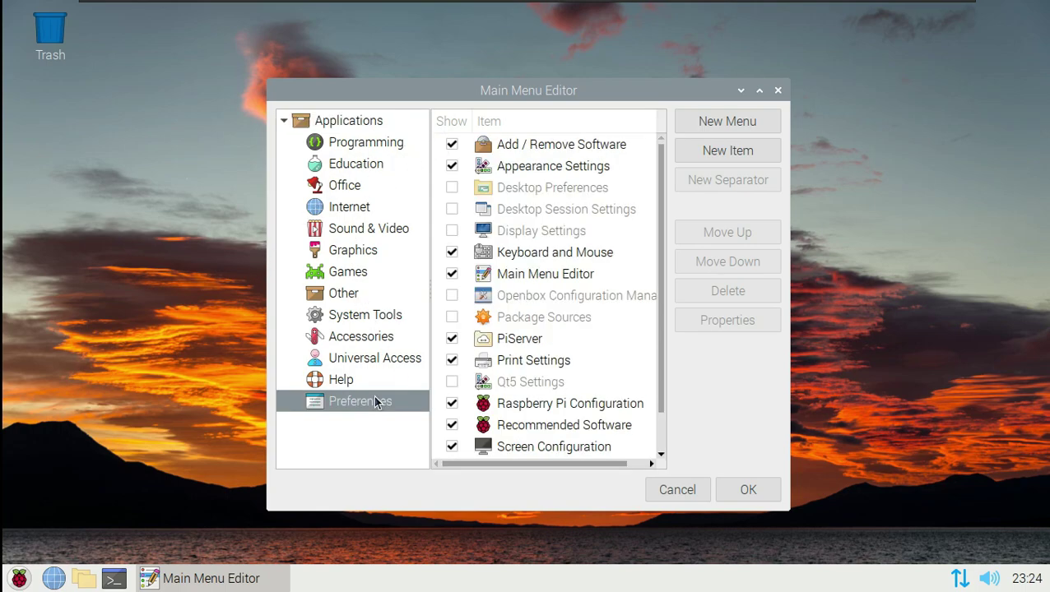
{"action": "left_click", "coordinate": [778, 90]}
{"action": "left_click", "coordinate": [18, 578]}
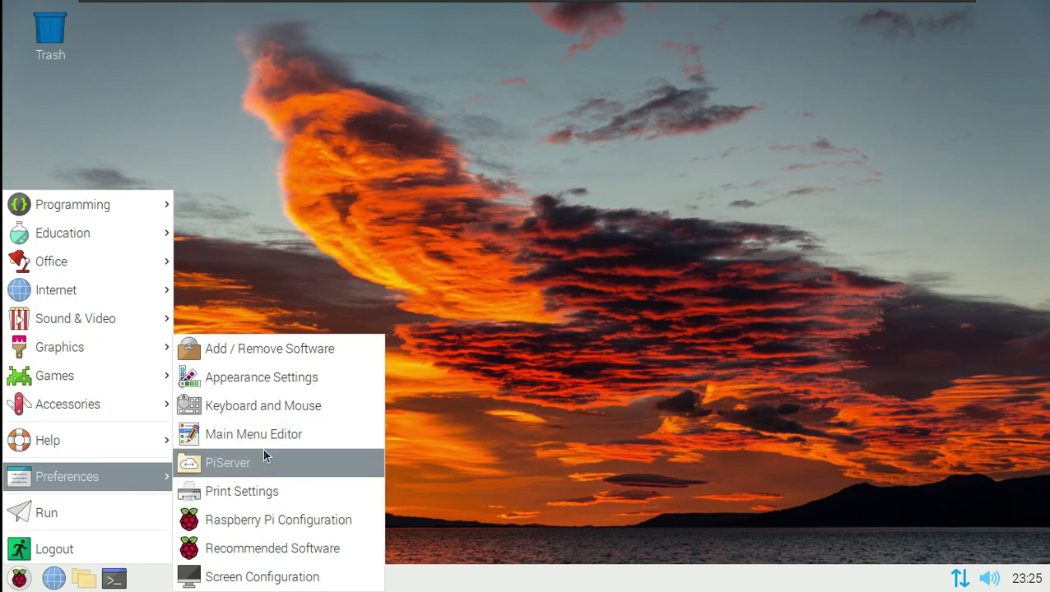
- Open Appearance Settings and look through its Menu Bar, System and Defaults tabs
{"action": "left_click", "coordinate": [288, 379]}
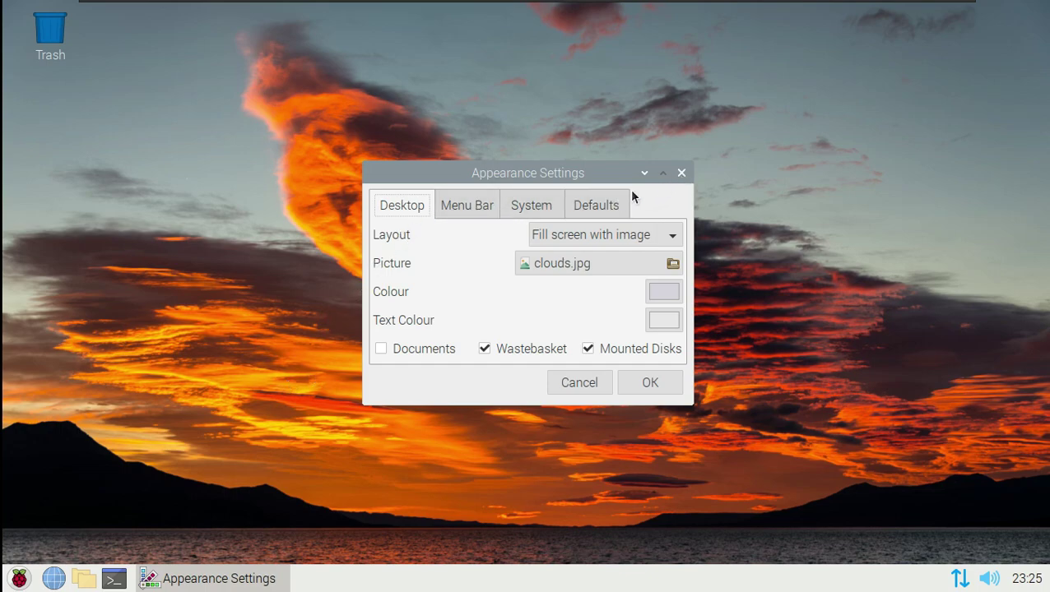
{"action": "left_click", "coordinate": [489, 202]}
{"action": "left_click", "coordinate": [510, 205]}
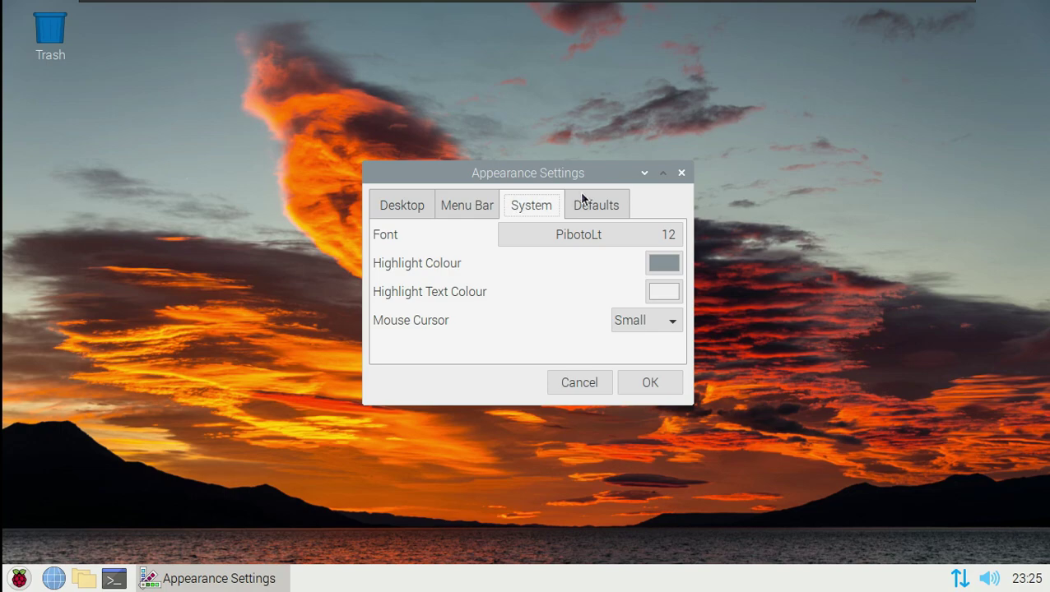
{"action": "left_click", "coordinate": [582, 201]}
{"action": "left_click", "coordinate": [532, 208]}
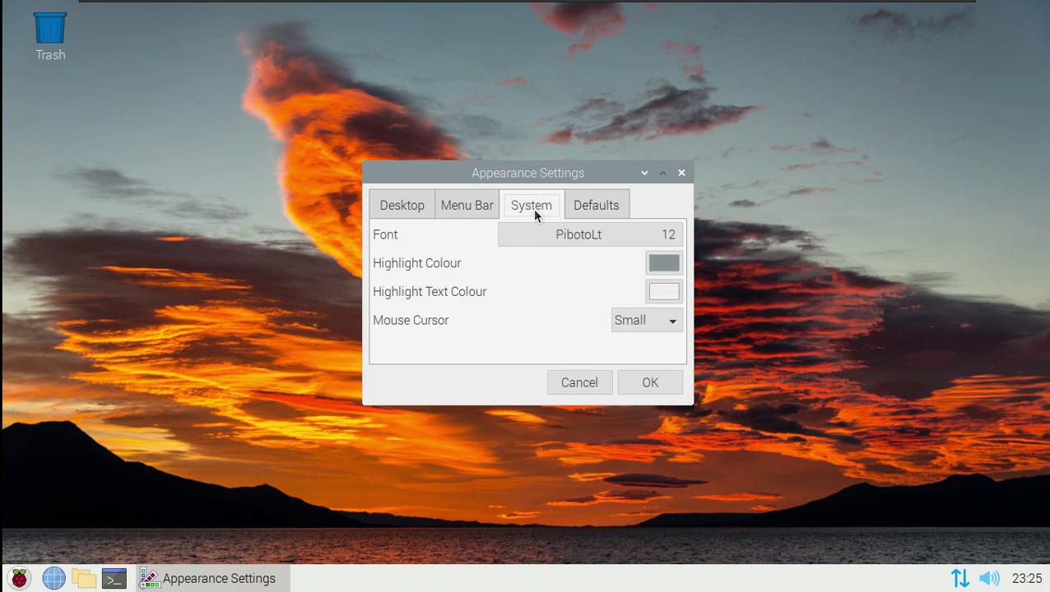
{"action": "left_click", "coordinate": [466, 206]}
{"action": "left_click", "coordinate": [409, 207]}
- Set the desktop picture to bridge.jpg and apply the settings
{"action": "left_click", "coordinate": [587, 261]}
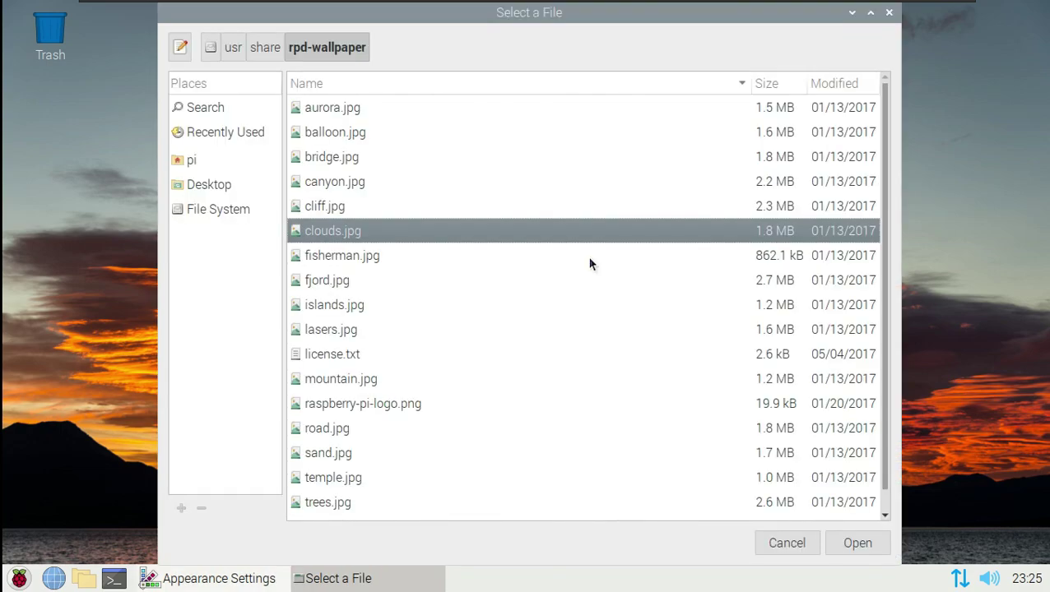
{"action": "left_click", "coordinate": [375, 280]}
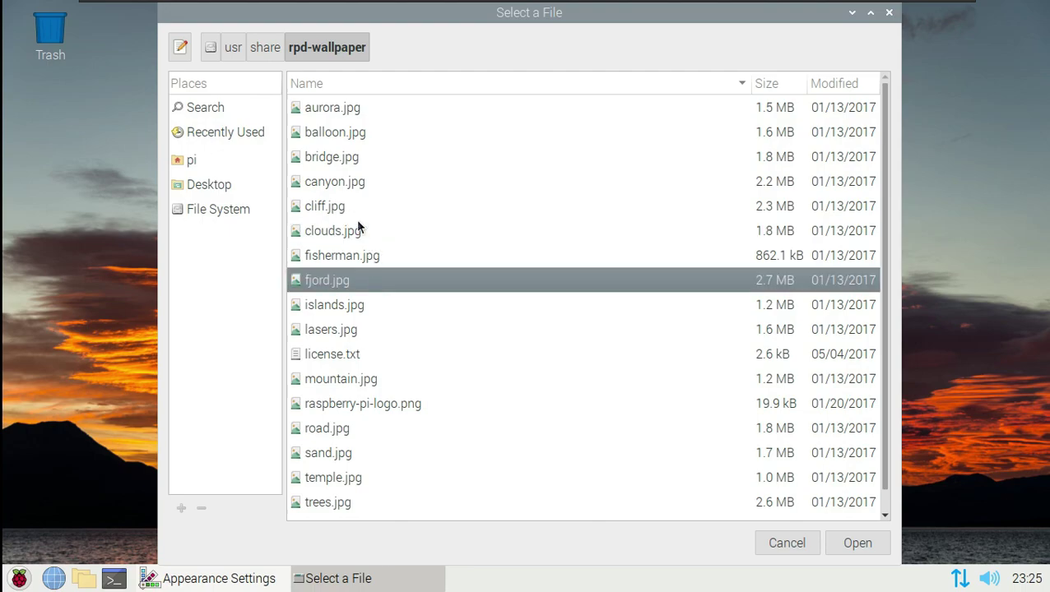
{"action": "left_click", "coordinate": [341, 161]}
{"action": "left_click", "coordinate": [858, 543]}
{"action": "left_click", "coordinate": [630, 389]}
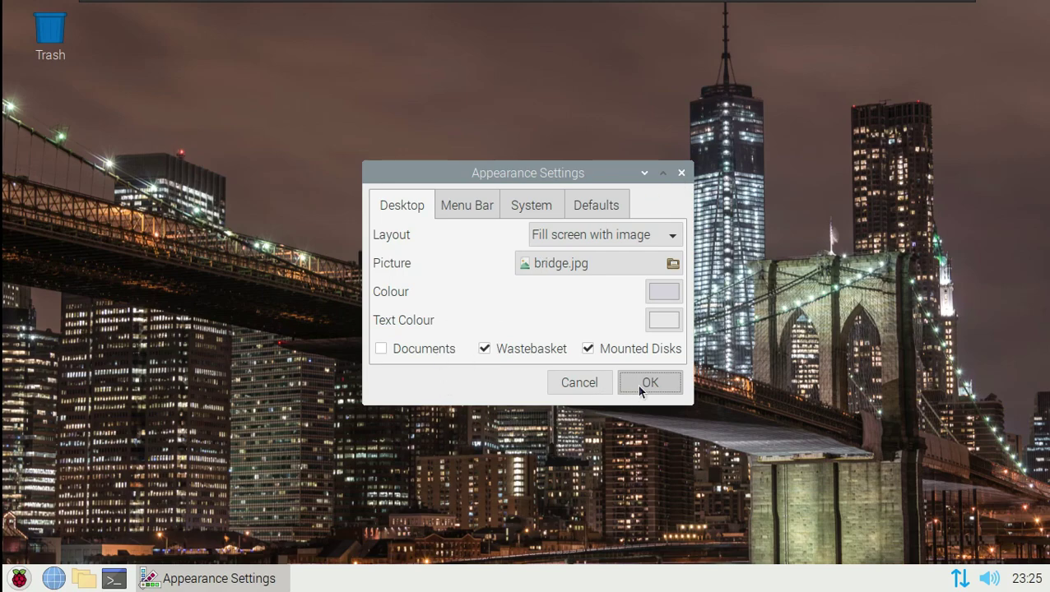
- Force-end the unresponsive Appearance Settings window and bring up the Shutdown options dialog
{"action": "left_click", "coordinate": [21, 579]}
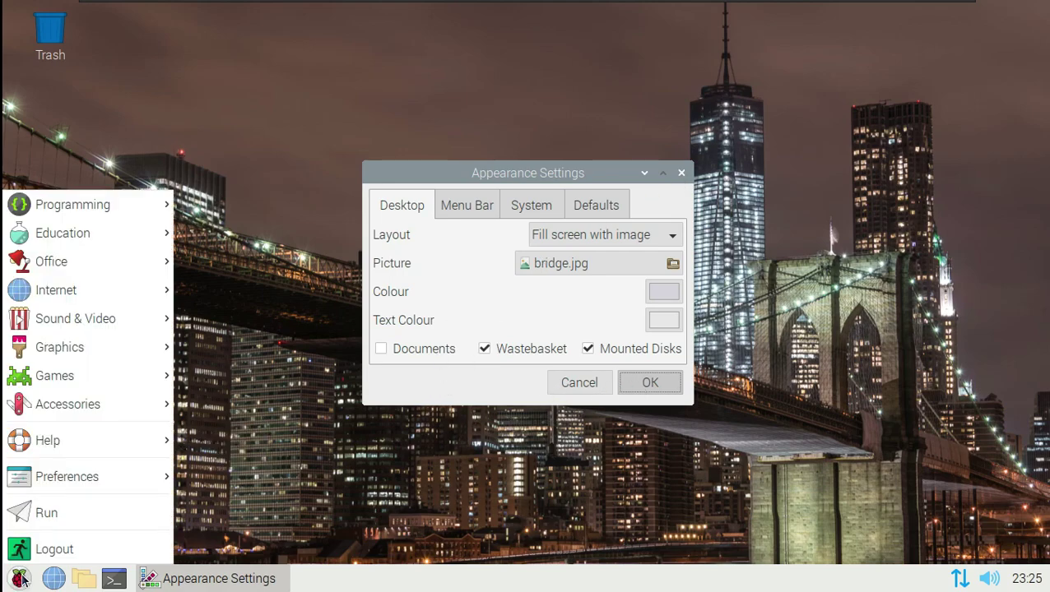
{"action": "left_click", "coordinate": [74, 536]}
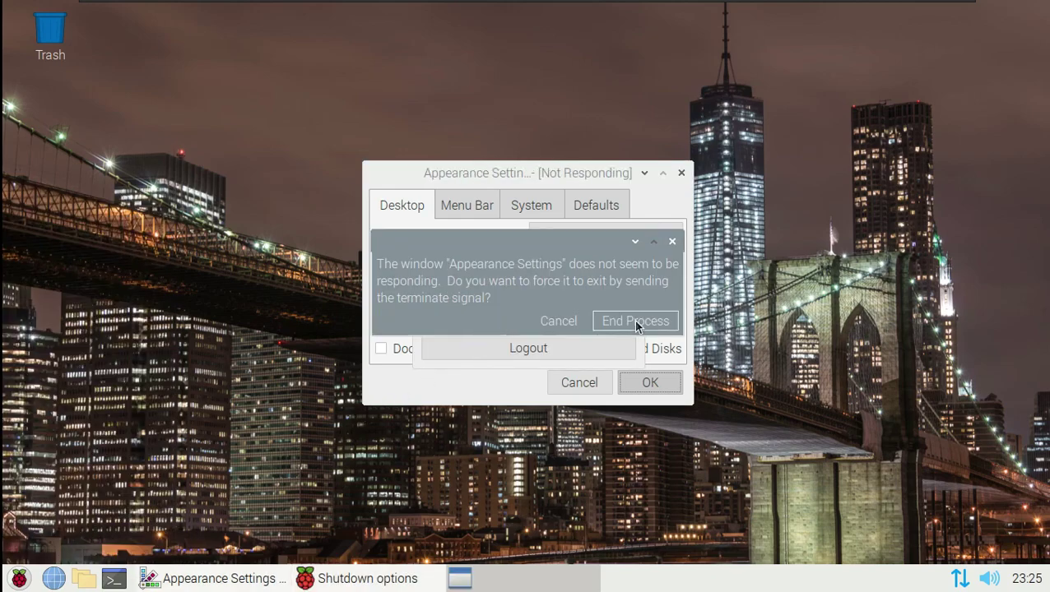
{"action": "left_click", "coordinate": [635, 321]}
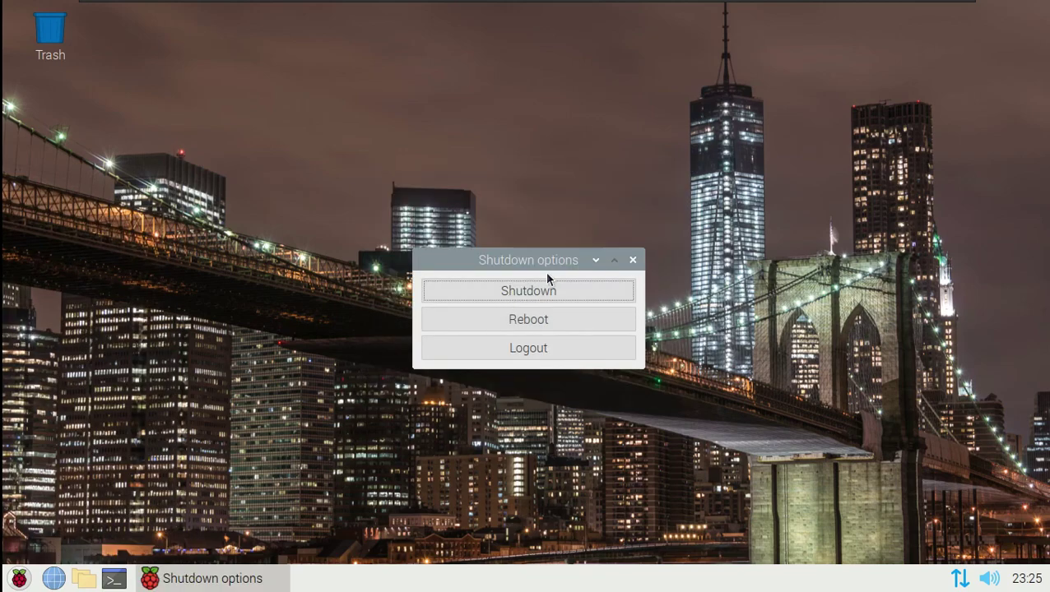
{"action": "left_click", "coordinate": [591, 263]}
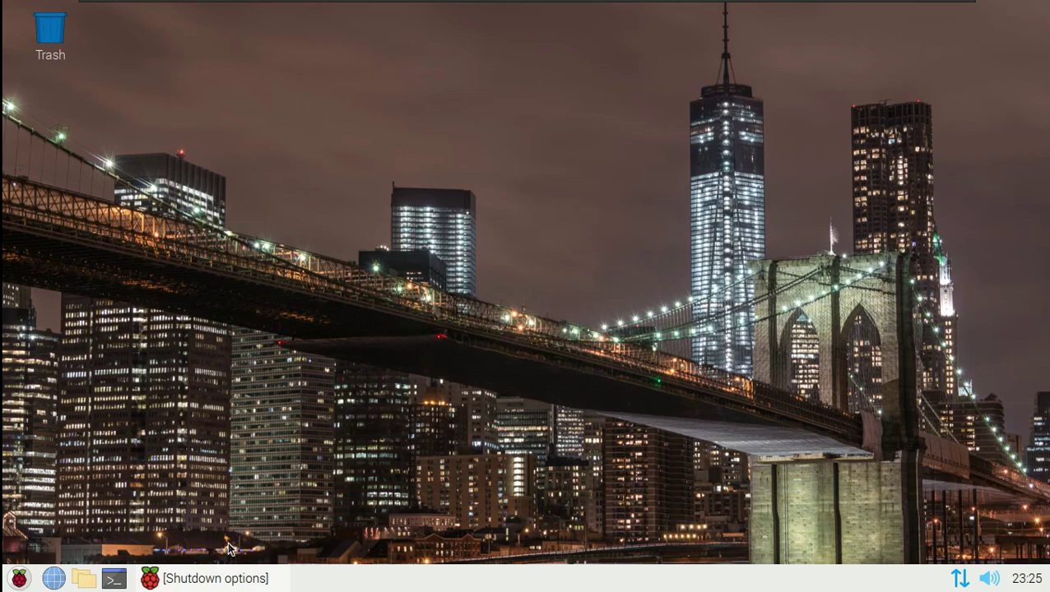
{"action": "left_click", "coordinate": [220, 576]}
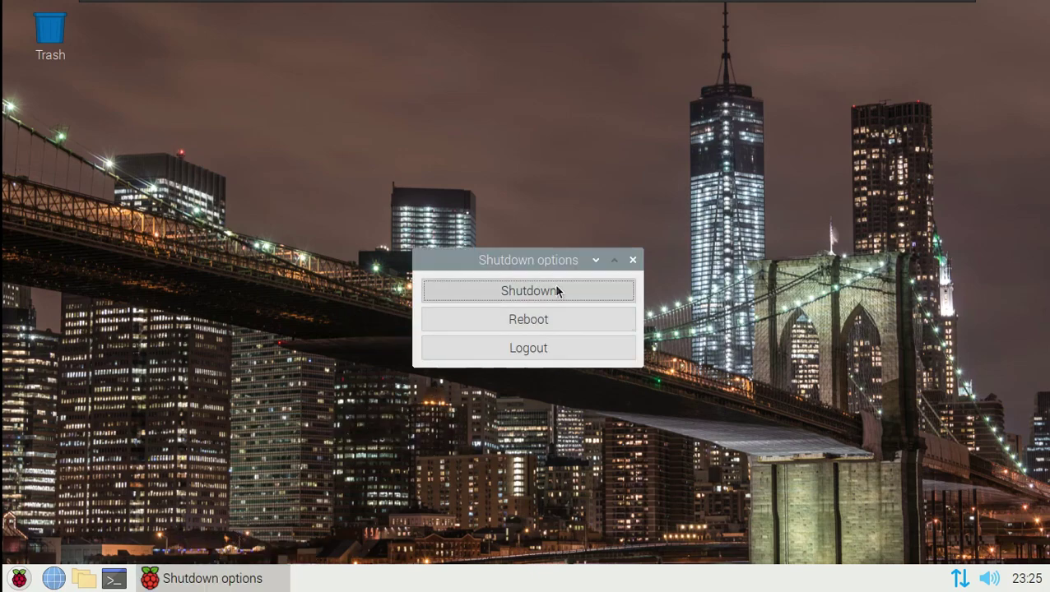